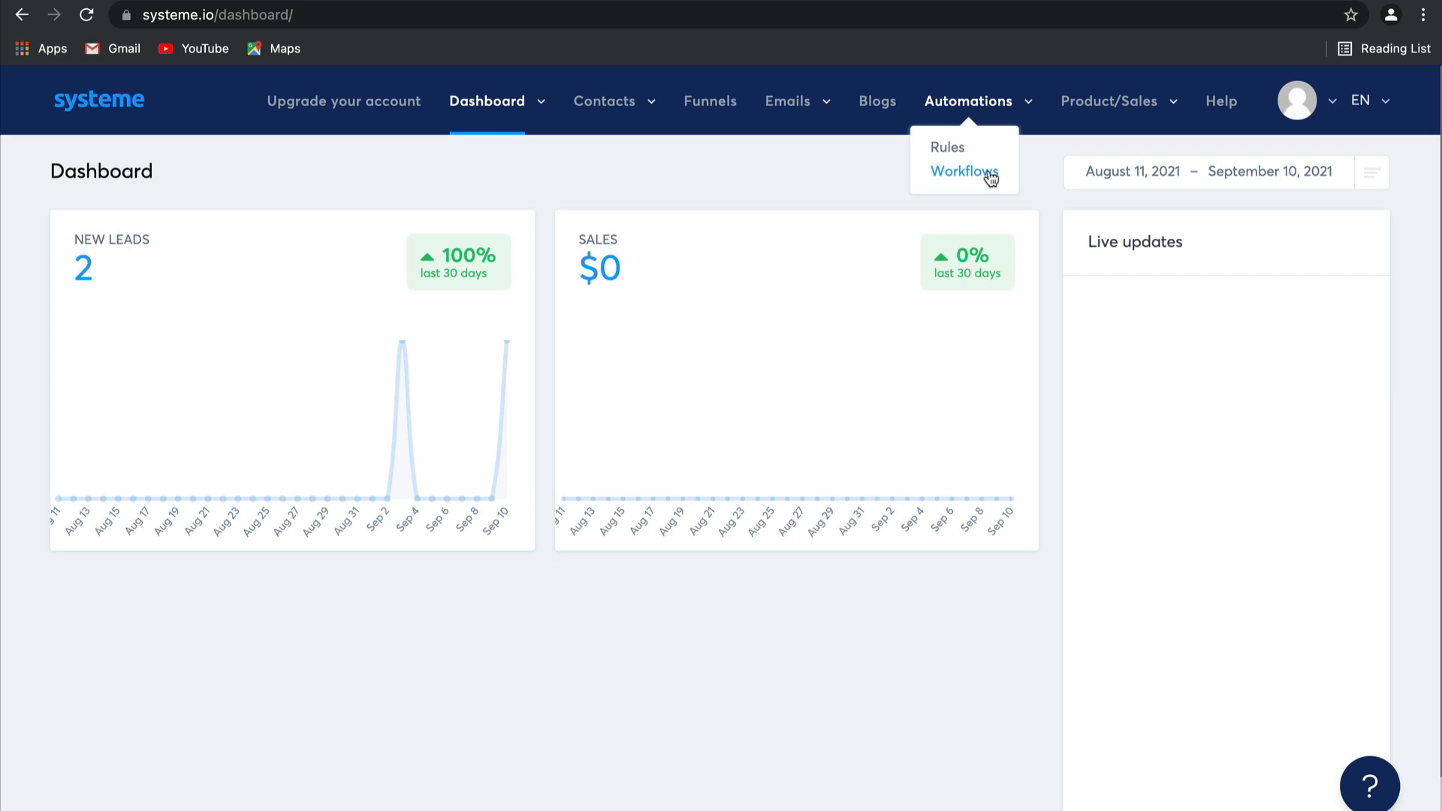
Step: Create a new automation rule and give it the New sale trigger
{"action": "left_click", "coordinate": [957, 148]}
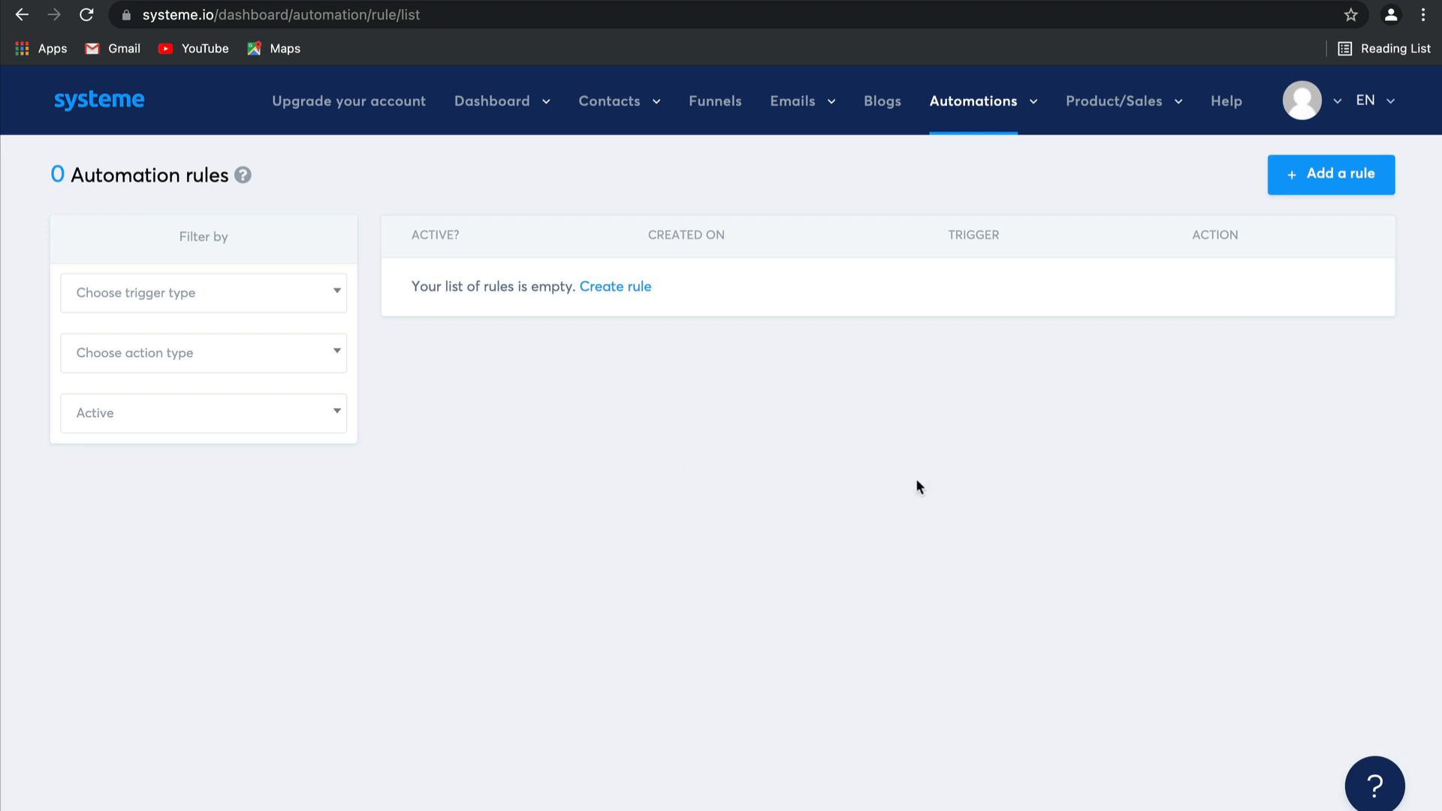
{"action": "left_click", "coordinate": [1329, 172]}
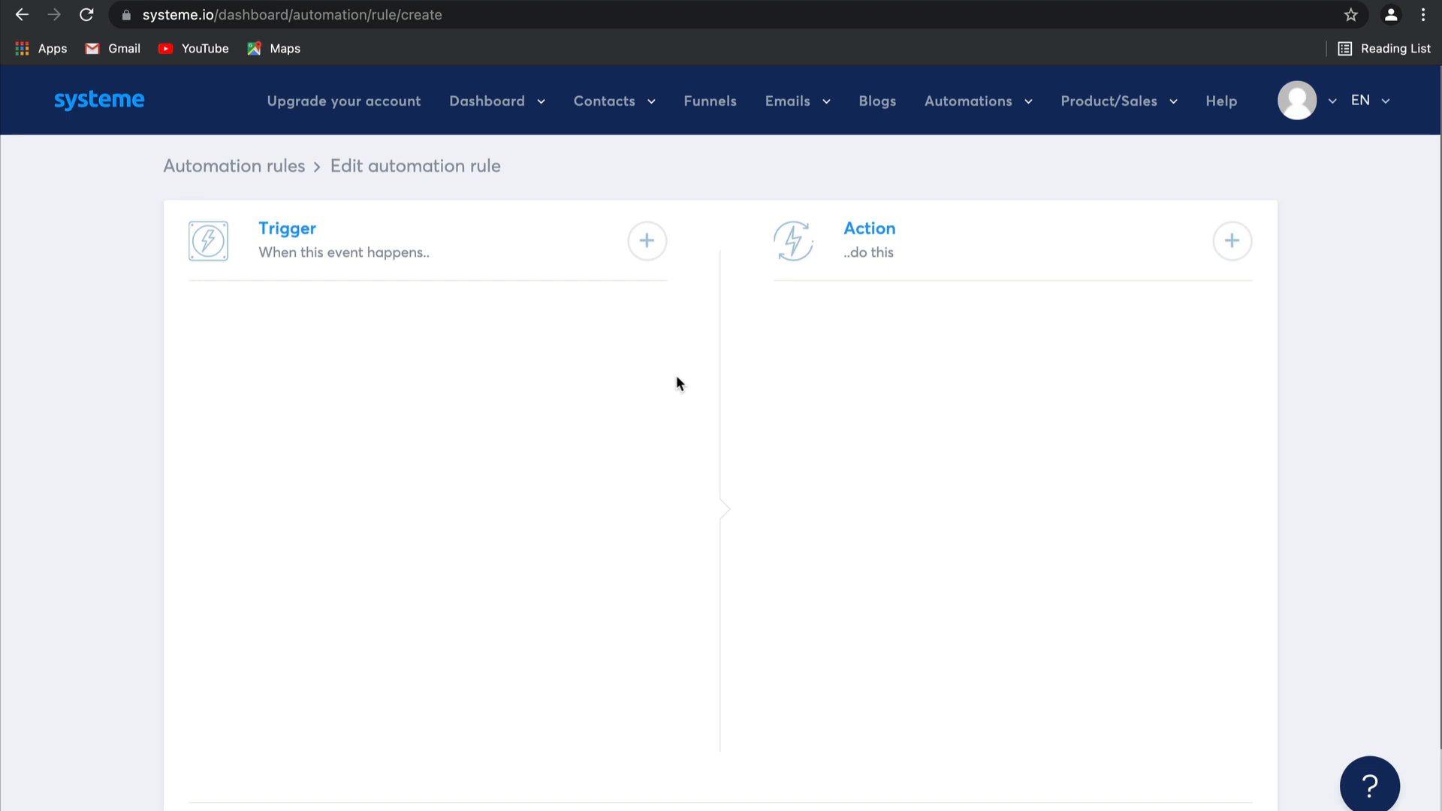
{"action": "left_click", "coordinate": [647, 241]}
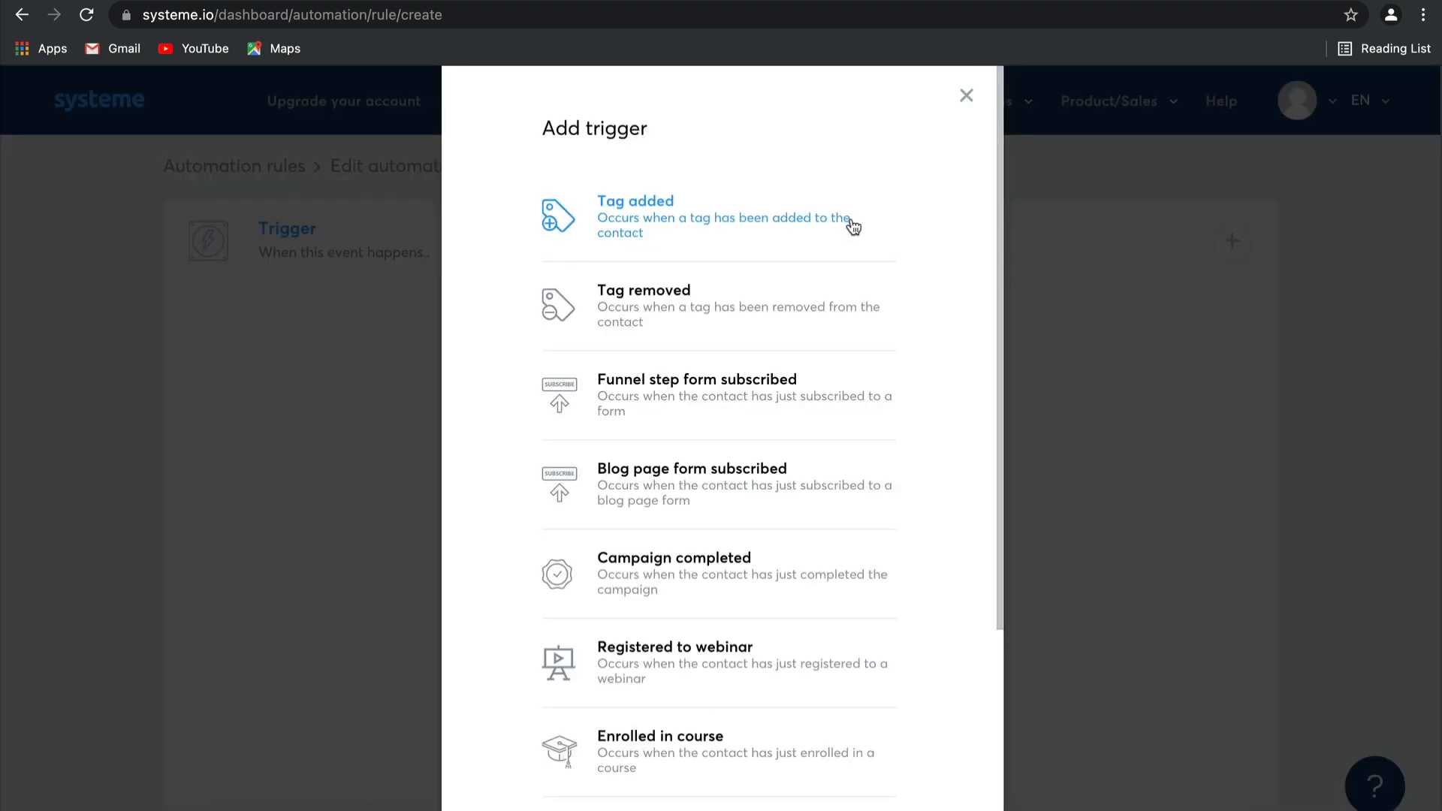
{"action": "scroll", "coordinate": [870, 324], "scroll_direction": "down", "scroll_amount": 2}
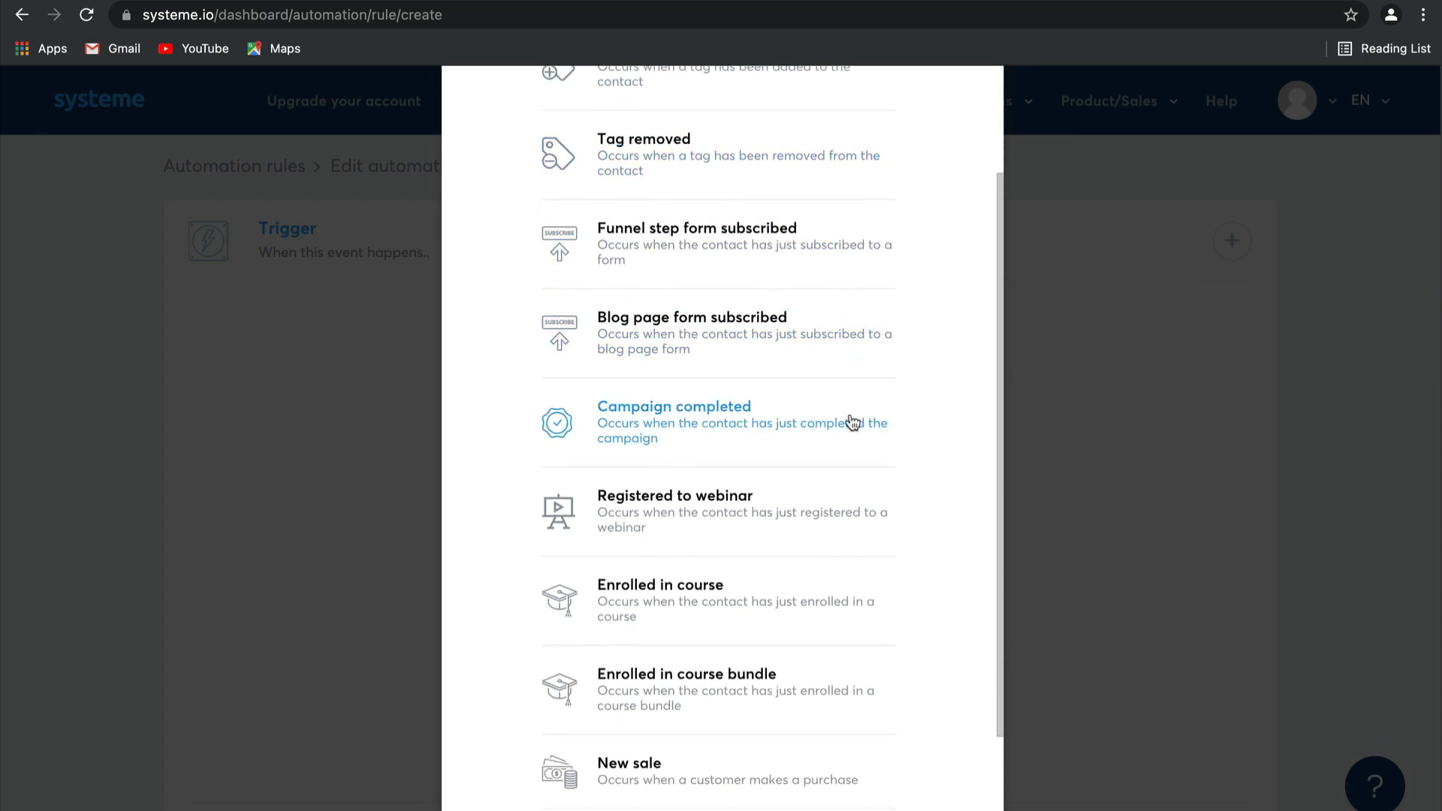
{"action": "scroll", "coordinate": [854, 422], "scroll_direction": "down", "scroll_amount": 2}
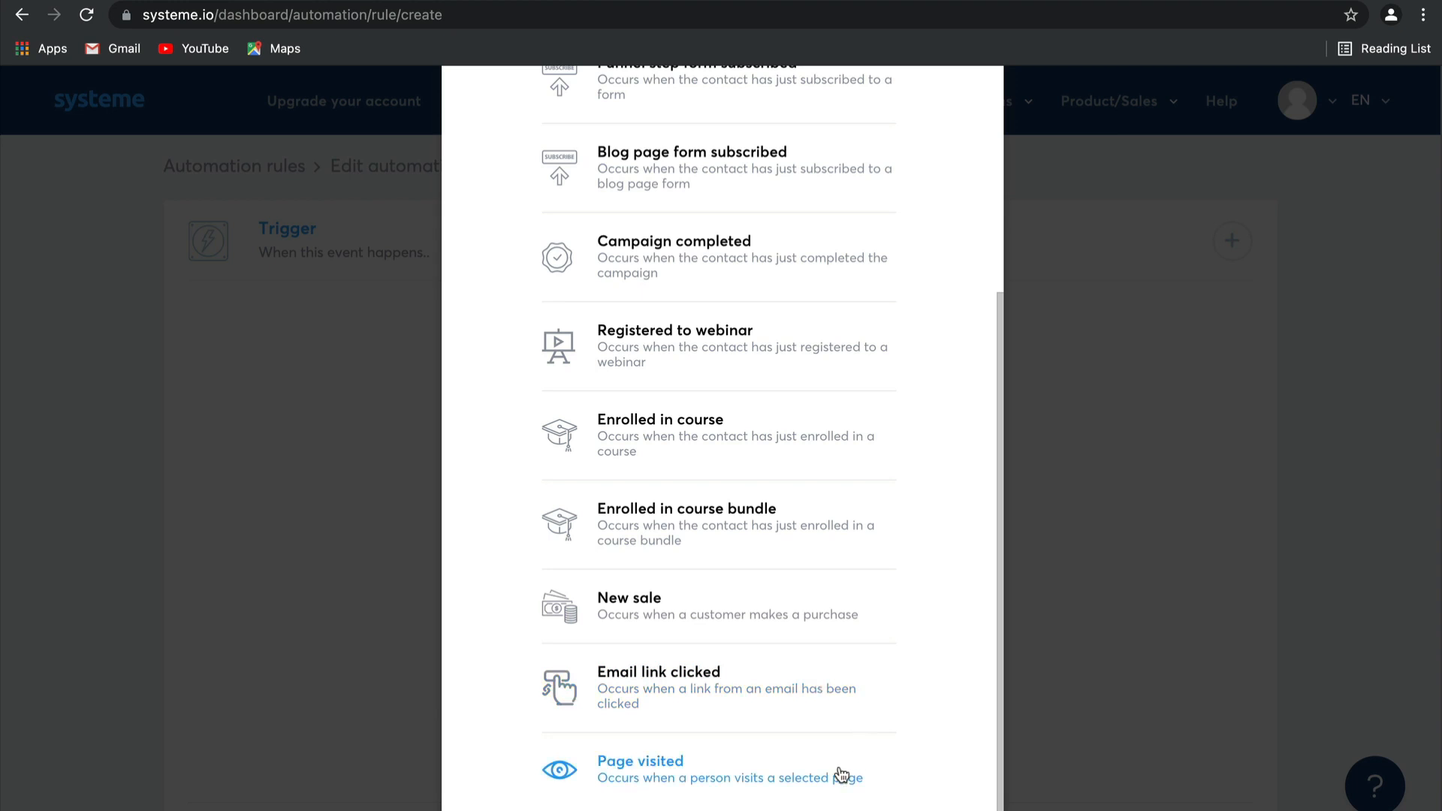
{"action": "left_click", "coordinate": [817, 623]}
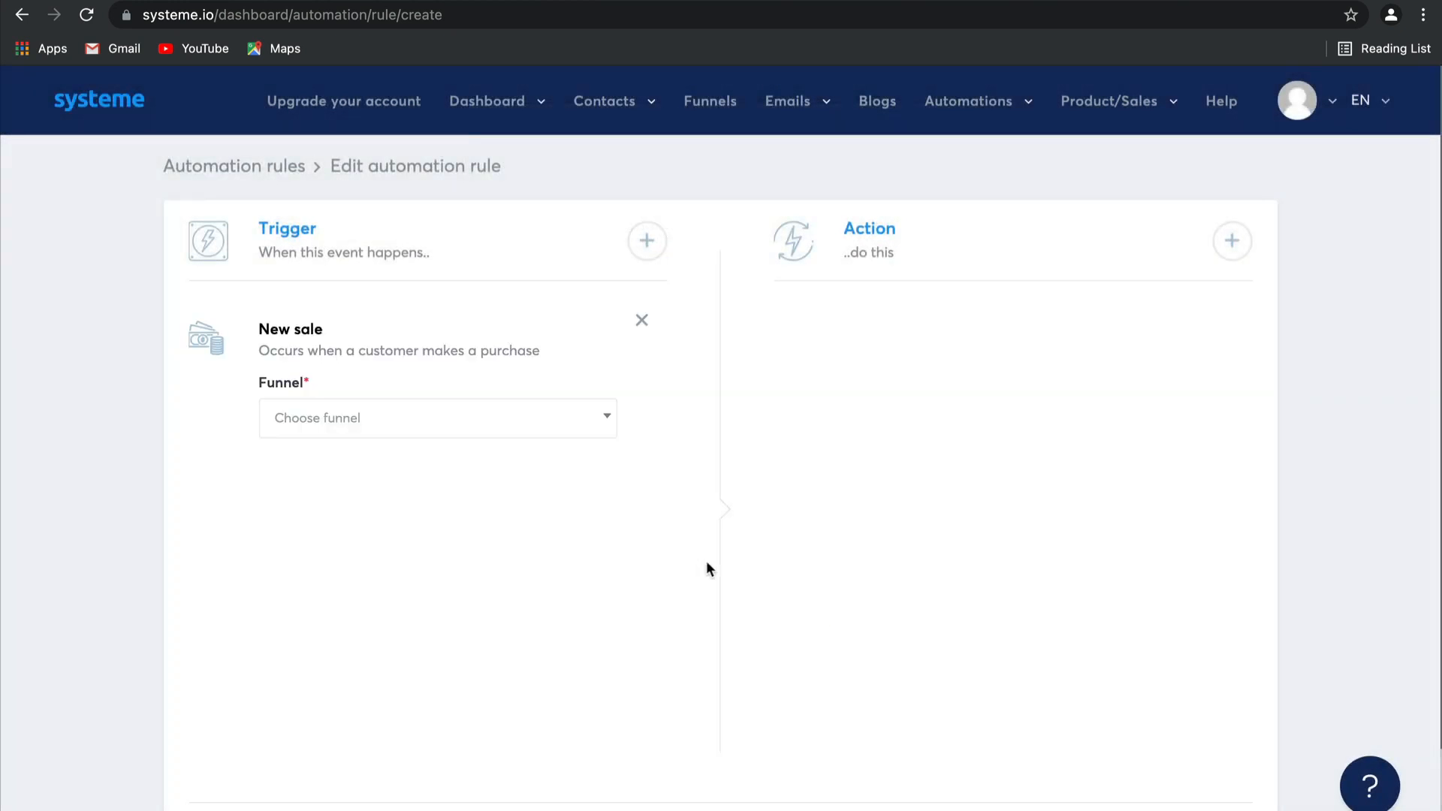
Step: Set the New sale trigger to the Sales Funnel and its Order Form step
{"action": "left_click", "coordinate": [532, 424]}
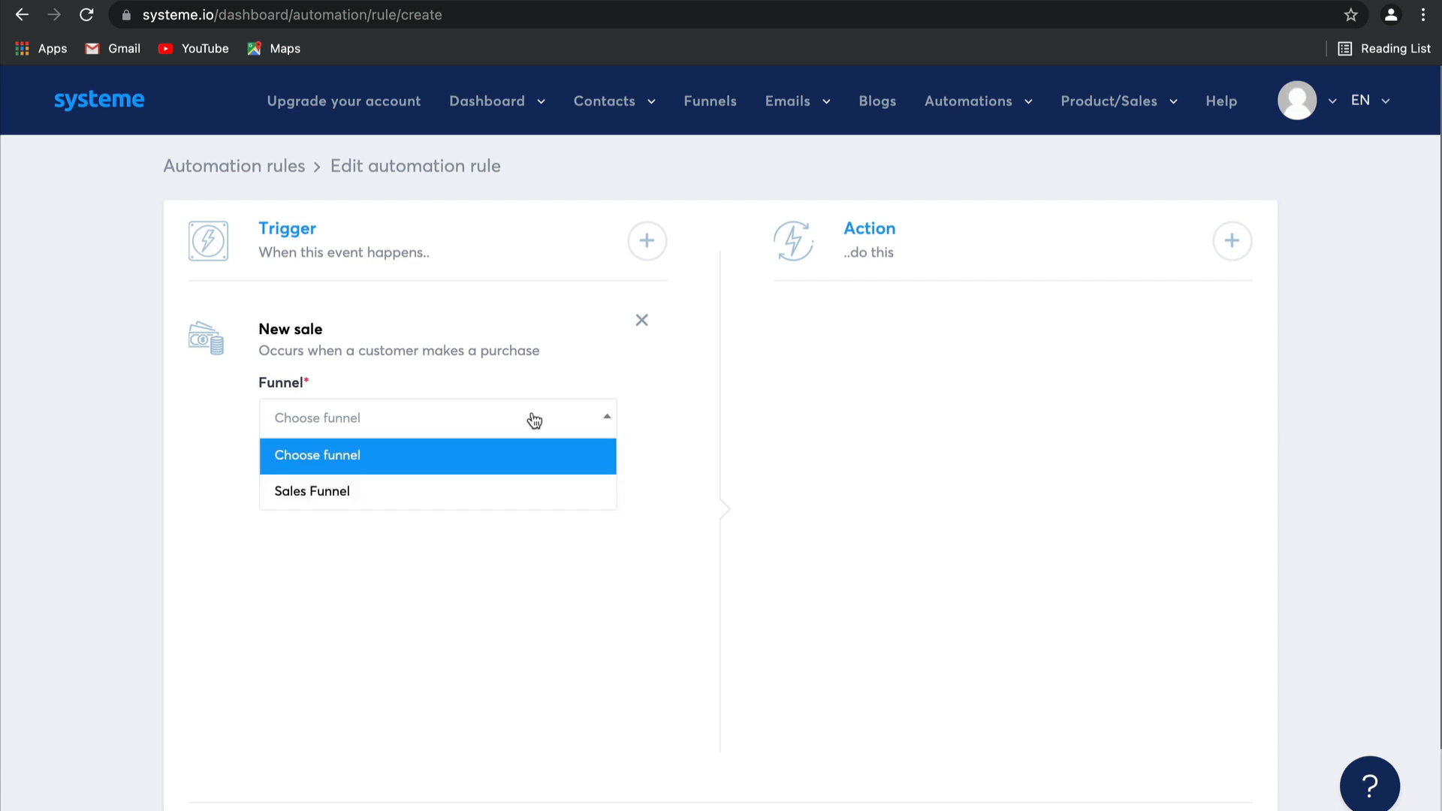
{"action": "left_click", "coordinate": [529, 500]}
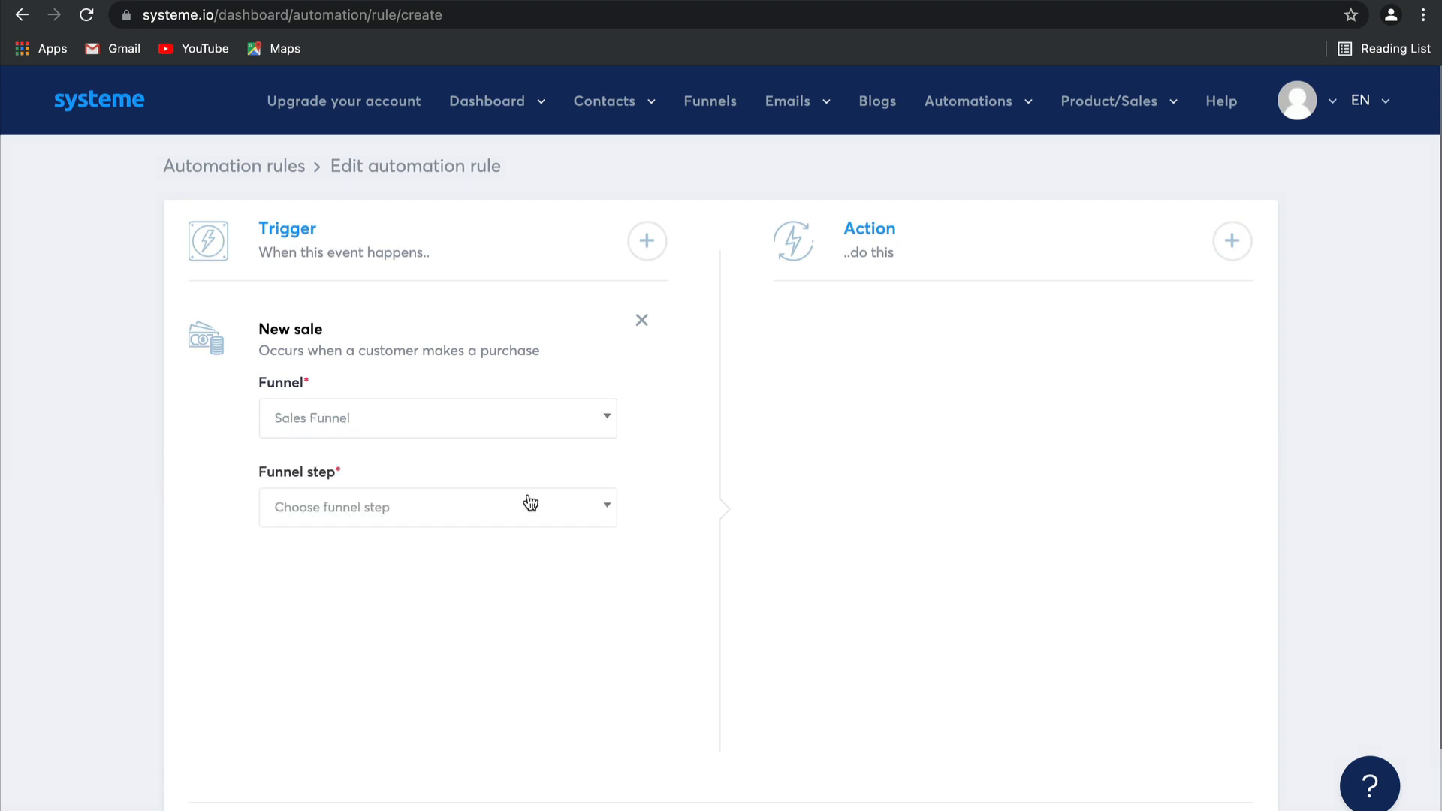
{"action": "left_click", "coordinate": [497, 514]}
{"action": "left_click", "coordinate": [479, 578]}
Step: Add a Subscribe to campaign action to the rule for the 5 day coaching course campaign
{"action": "left_click", "coordinate": [1231, 240]}
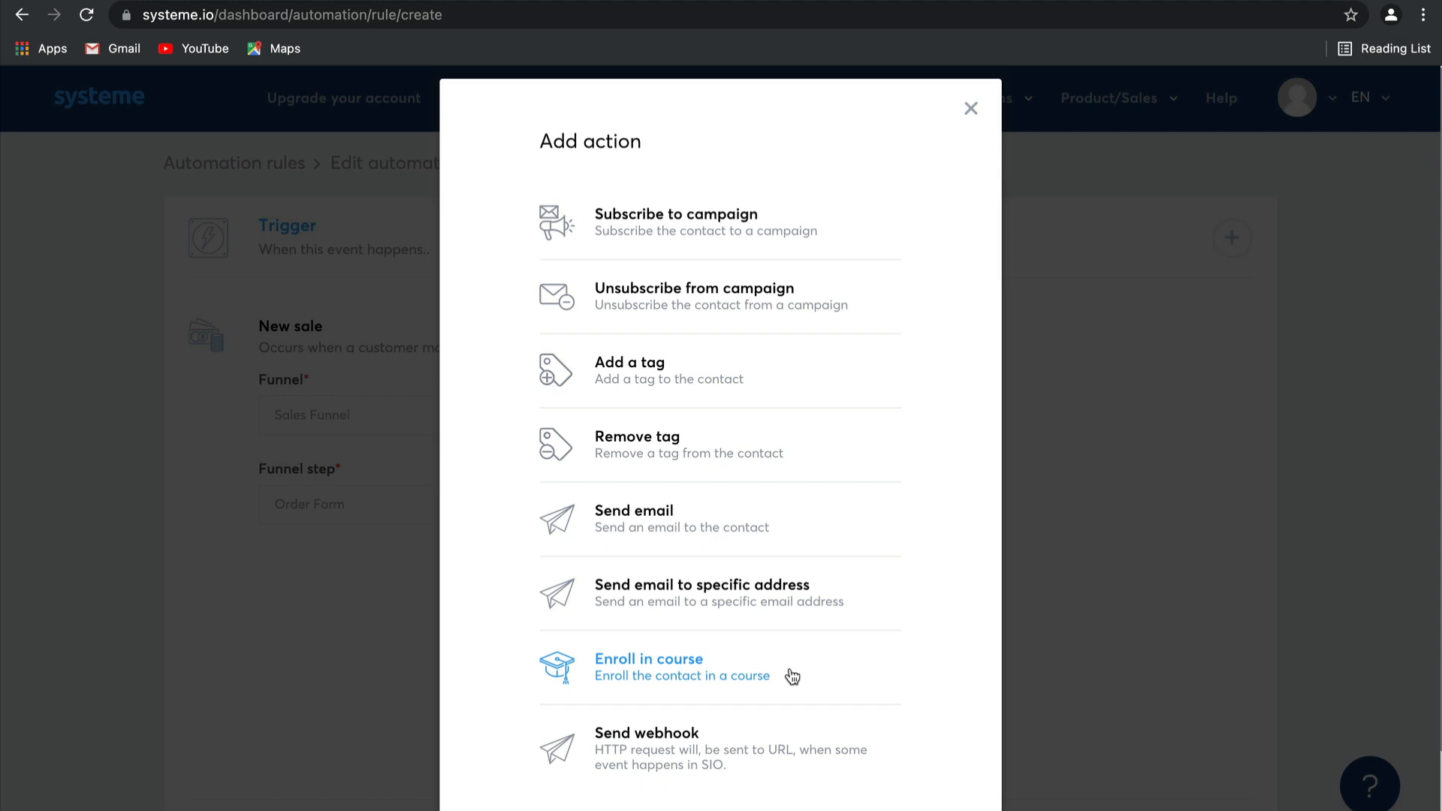
{"action": "left_click", "coordinate": [823, 254]}
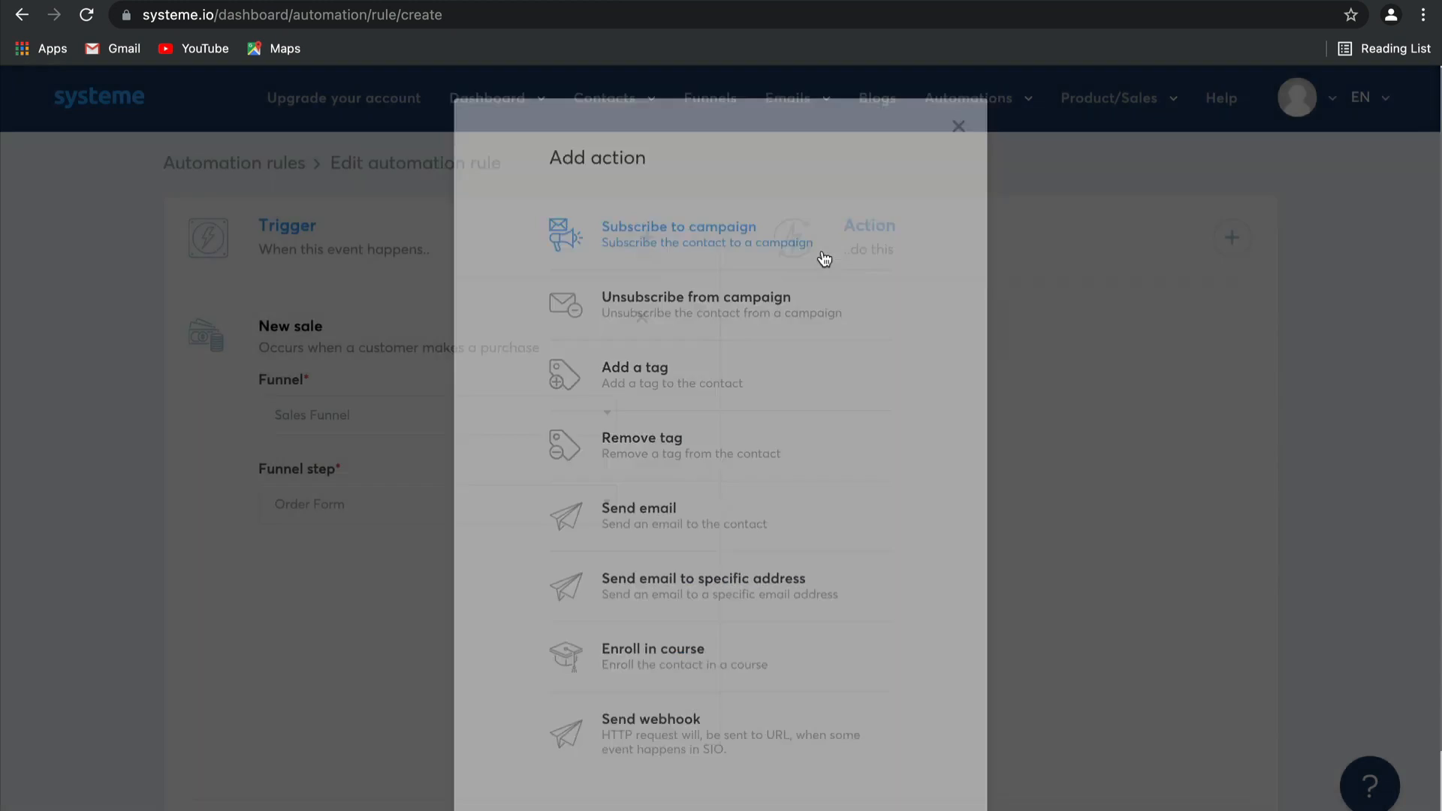
{"action": "left_click", "coordinate": [908, 415]}
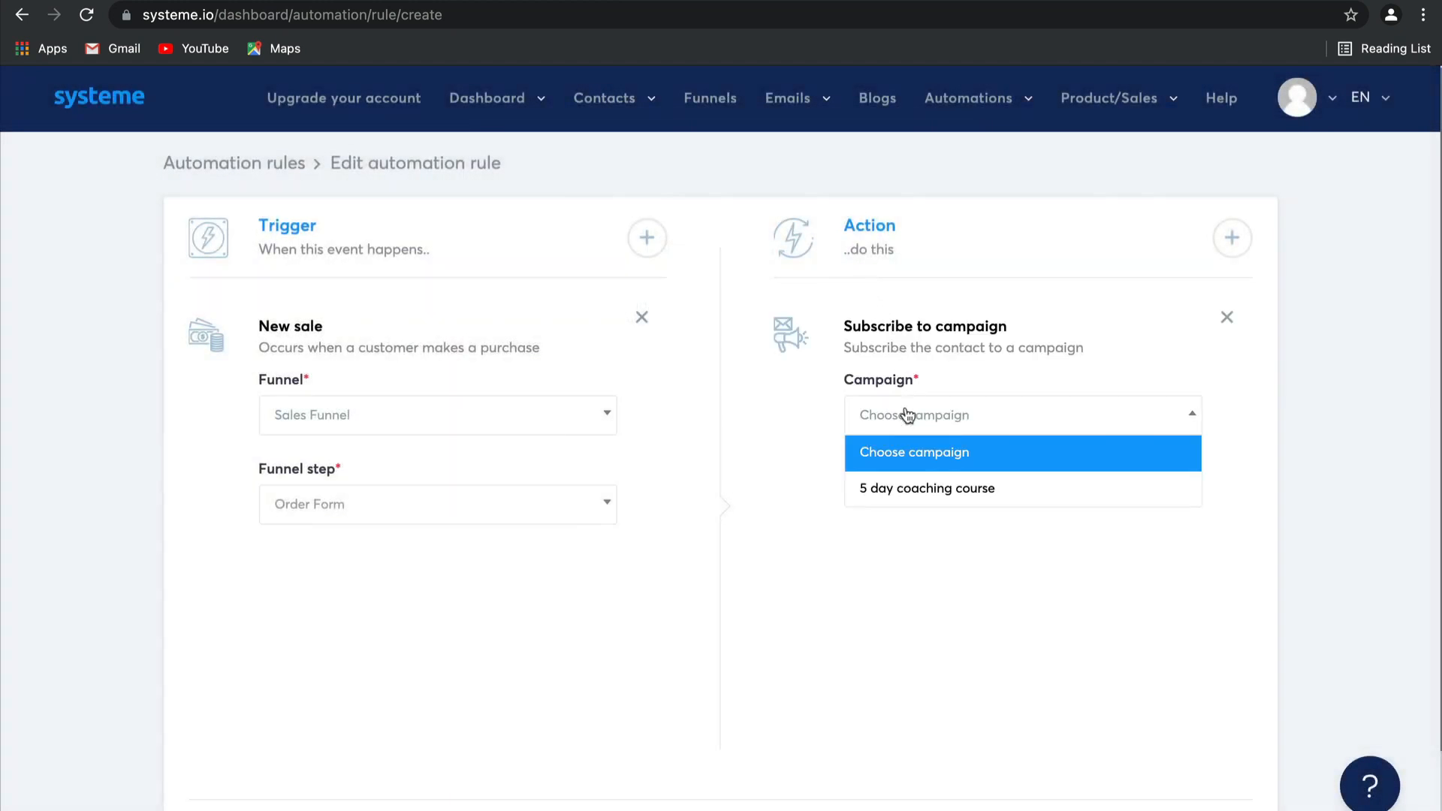
{"action": "left_click", "coordinate": [925, 488]}
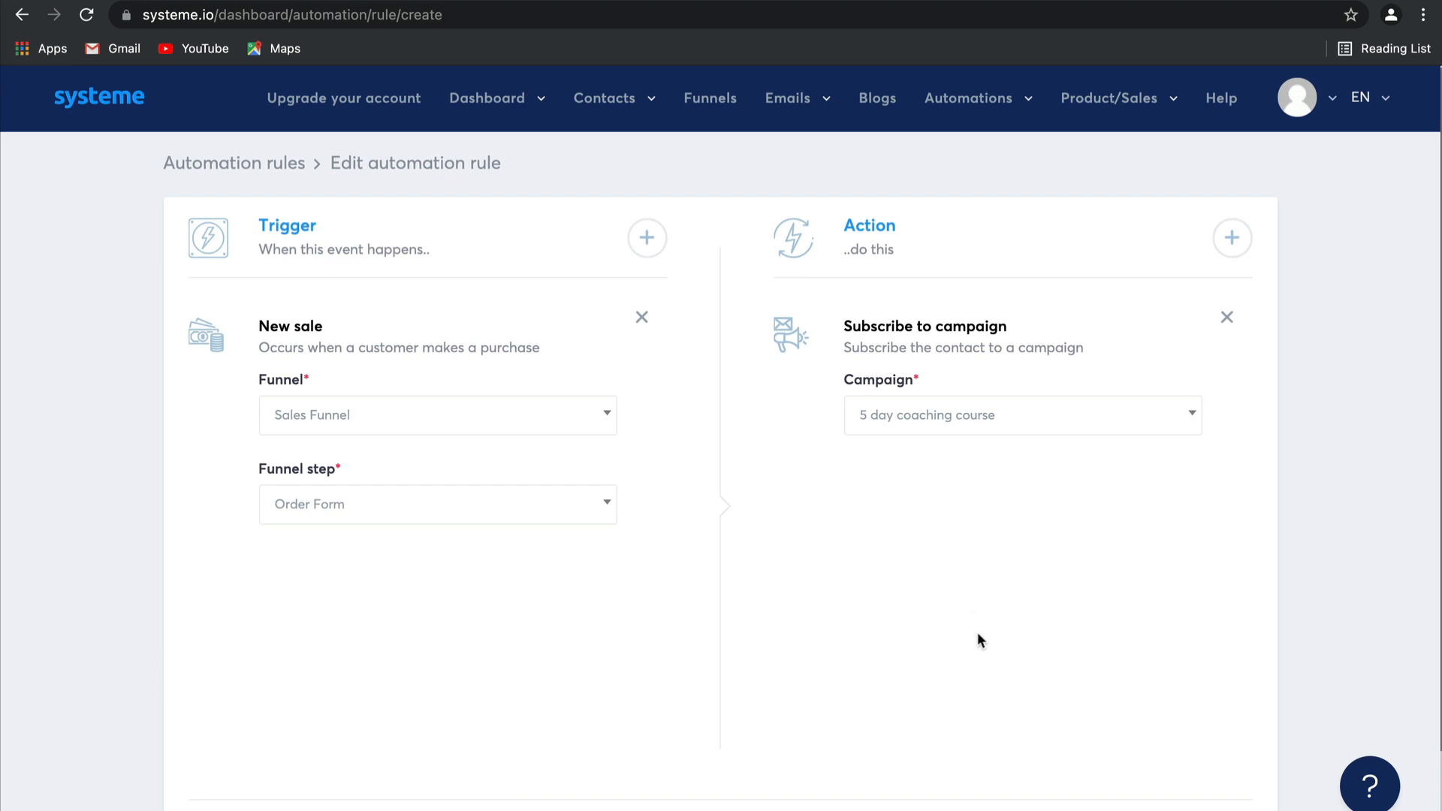
Step: Add an Add a tag action with the Blog - leads tag, plus a Send email to specific address action
{"action": "left_click", "coordinate": [1233, 239]}
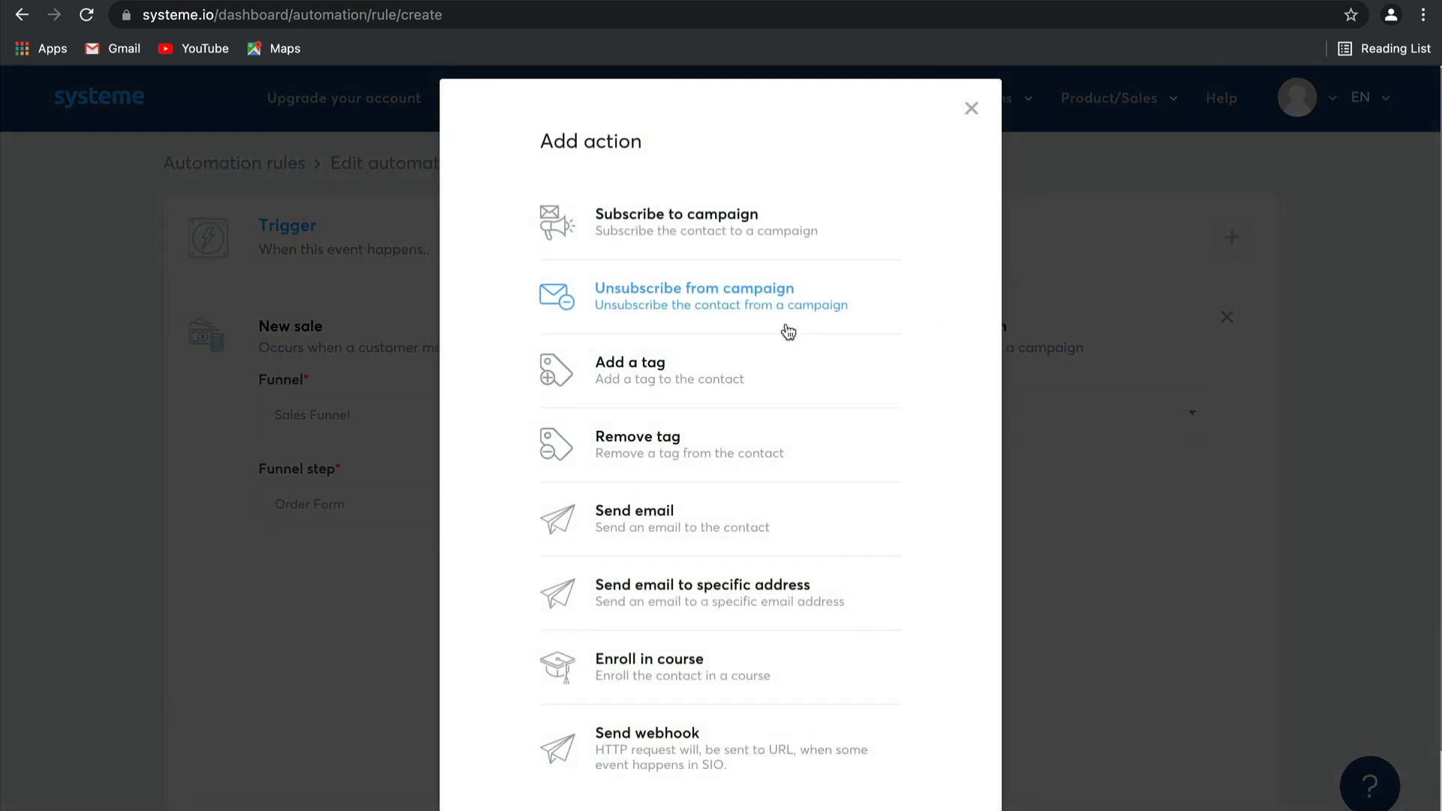
{"action": "left_click", "coordinate": [763, 379]}
{"action": "left_click", "coordinate": [906, 432]}
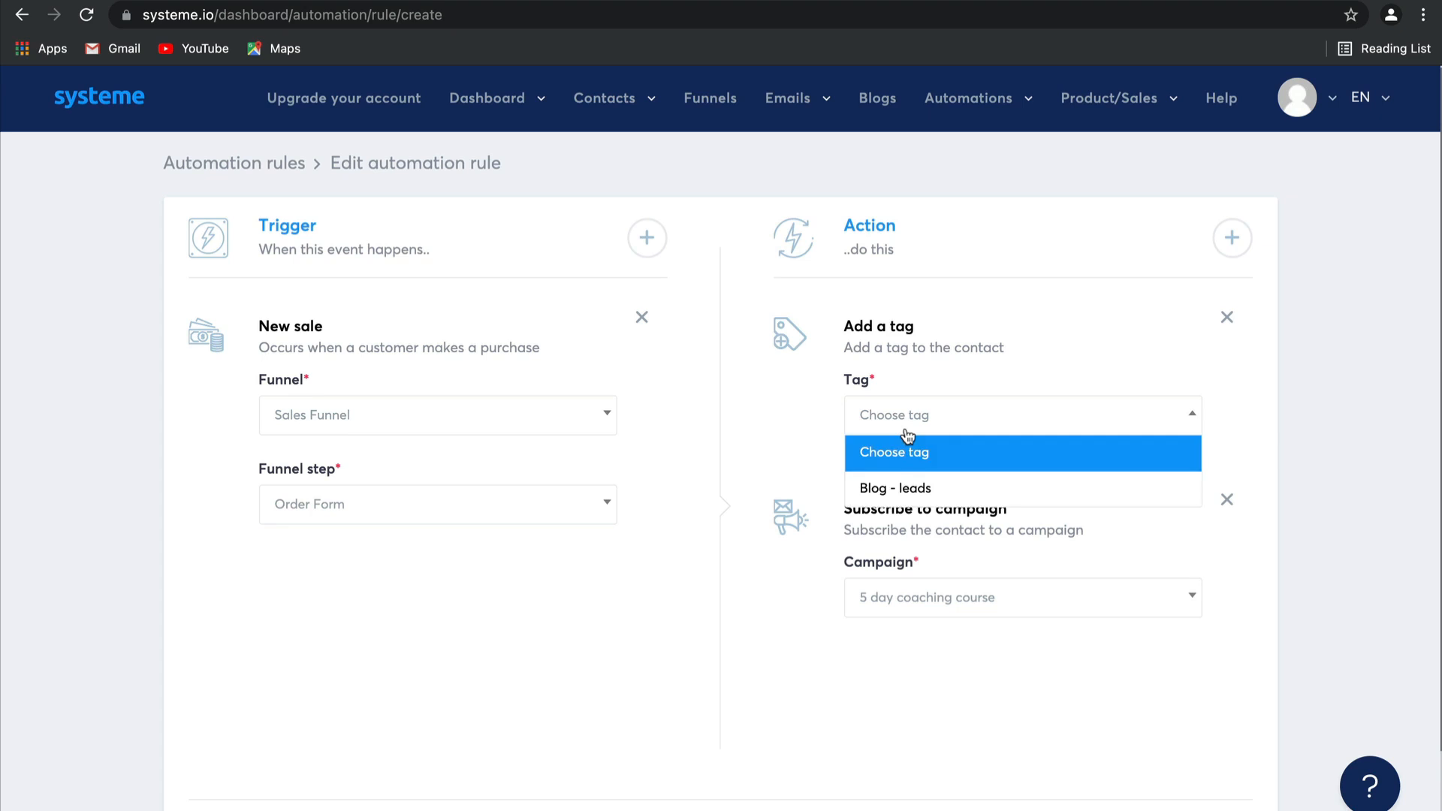
{"action": "left_click", "coordinate": [908, 495]}
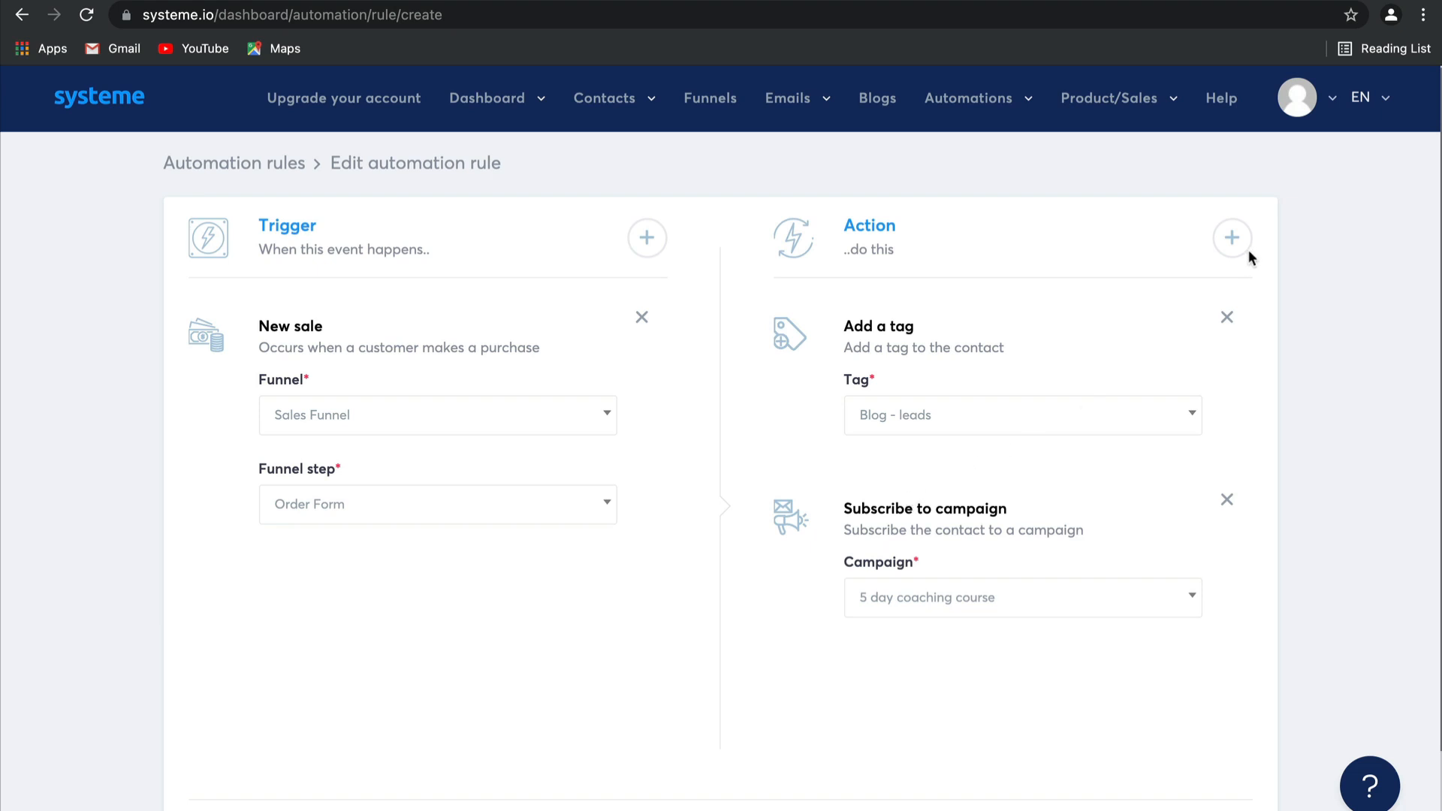
{"action": "left_click", "coordinate": [1232, 238]}
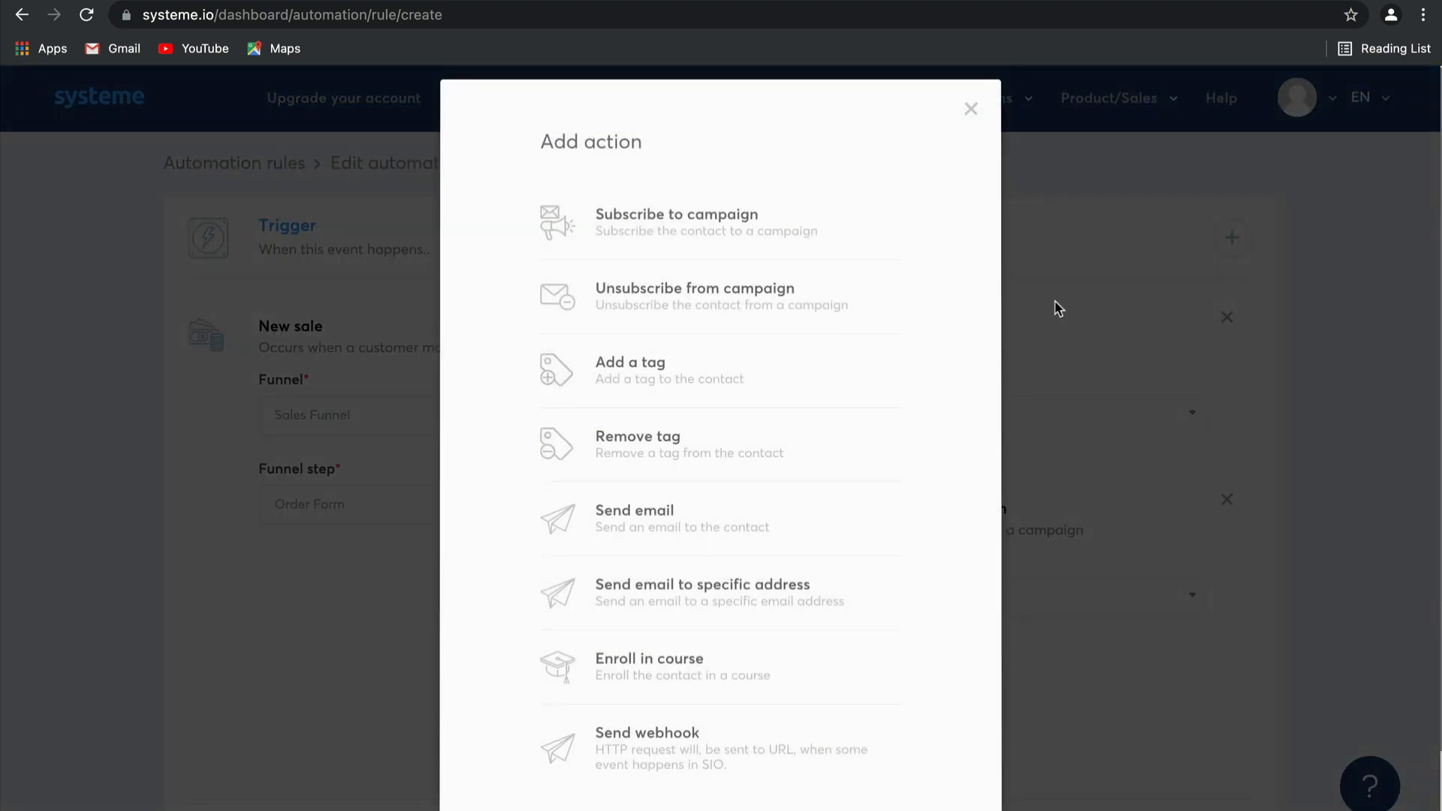
{"action": "left_click", "coordinate": [762, 596]}
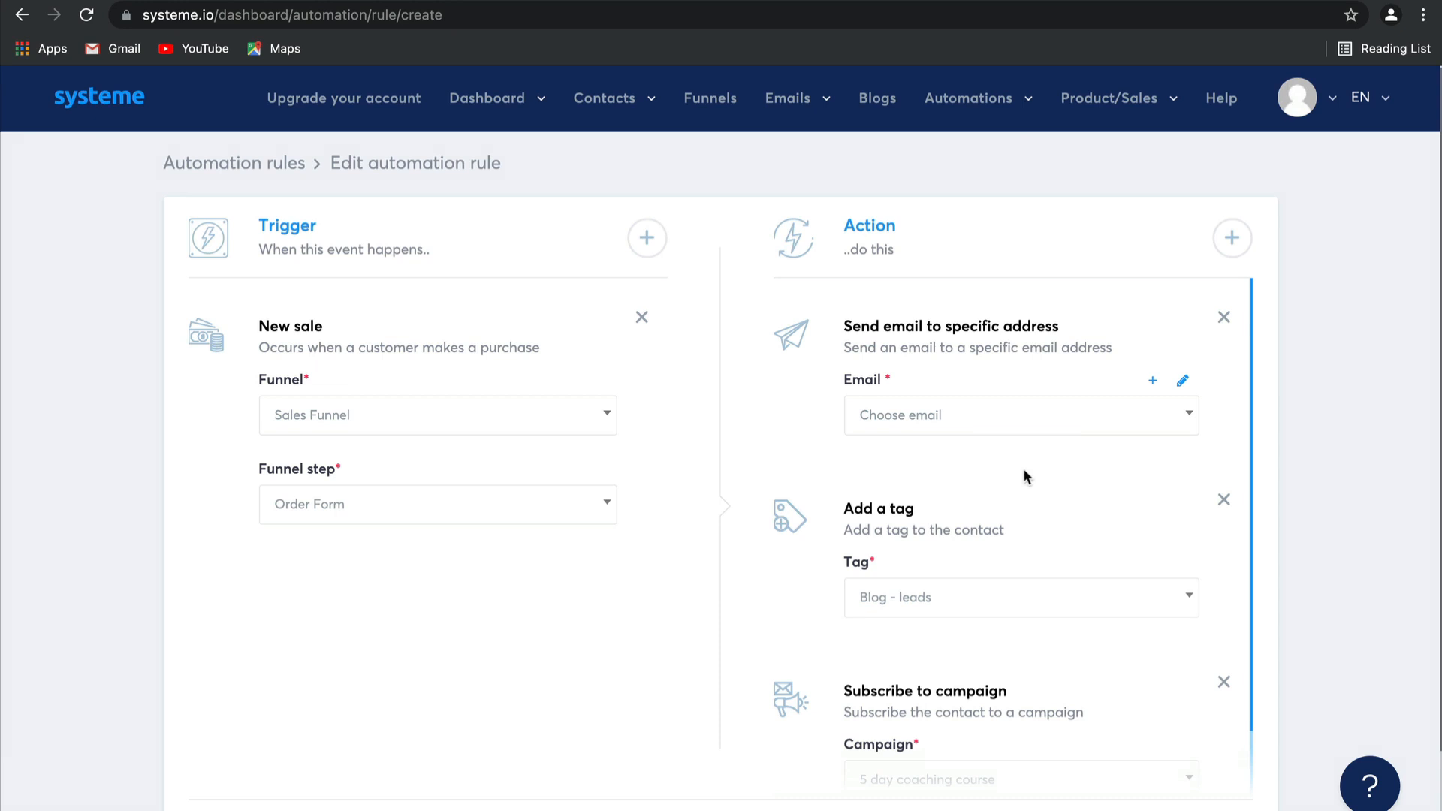
Step: Go to the automation workflows and create a new workflow named Workflow 1
{"action": "mouse_move", "coordinate": [1000, 99]}
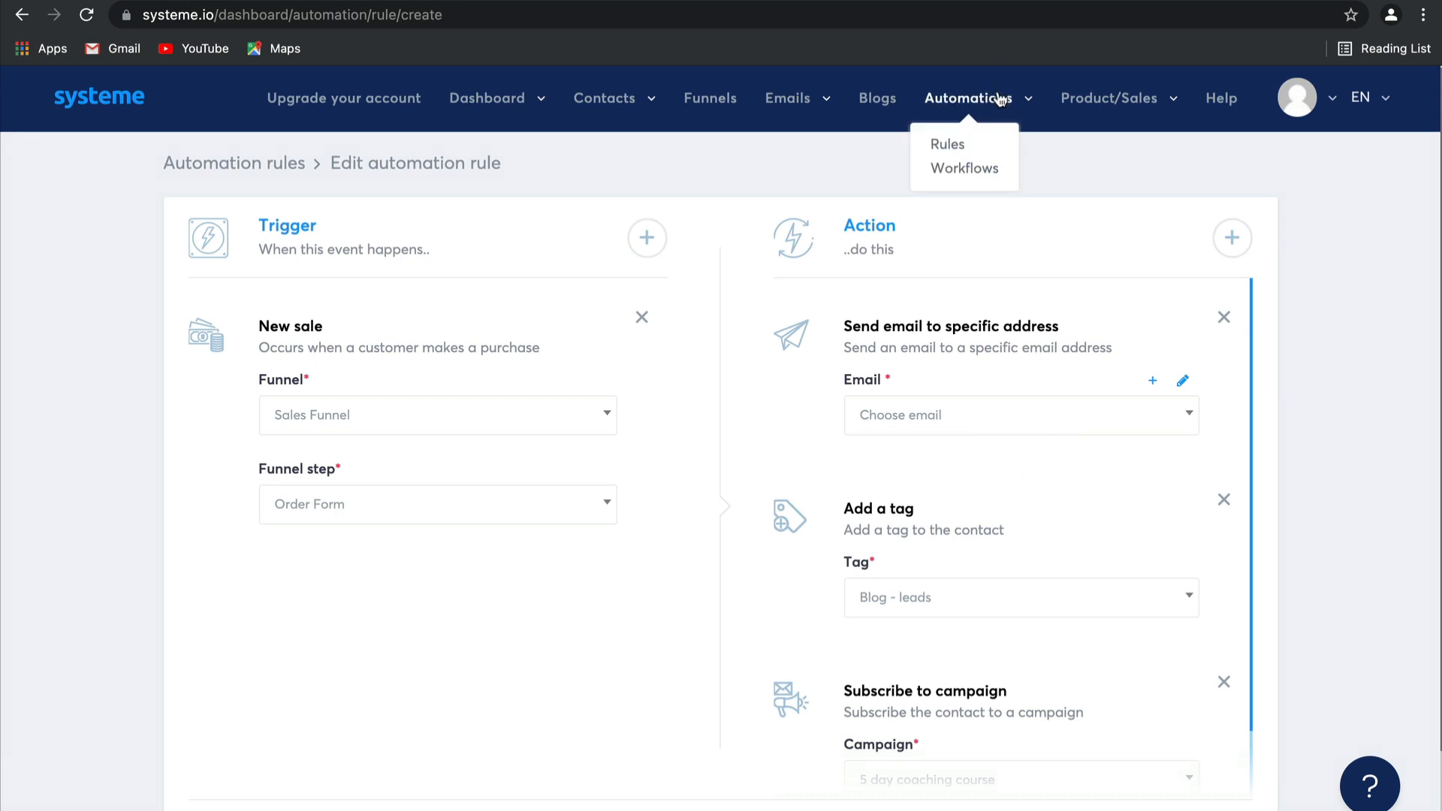
{"action": "left_click", "coordinate": [980, 169]}
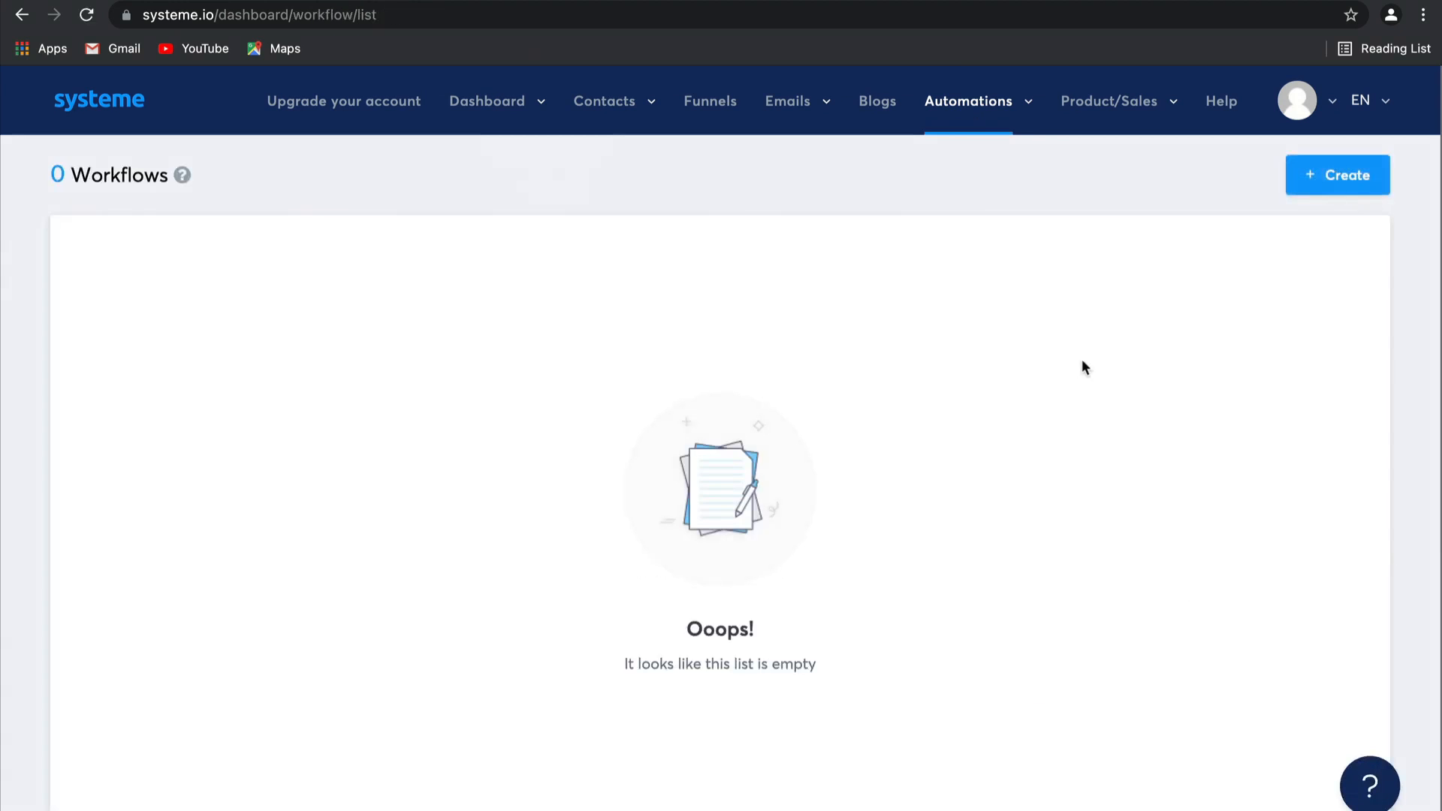
{"action": "left_click", "coordinate": [1349, 175]}
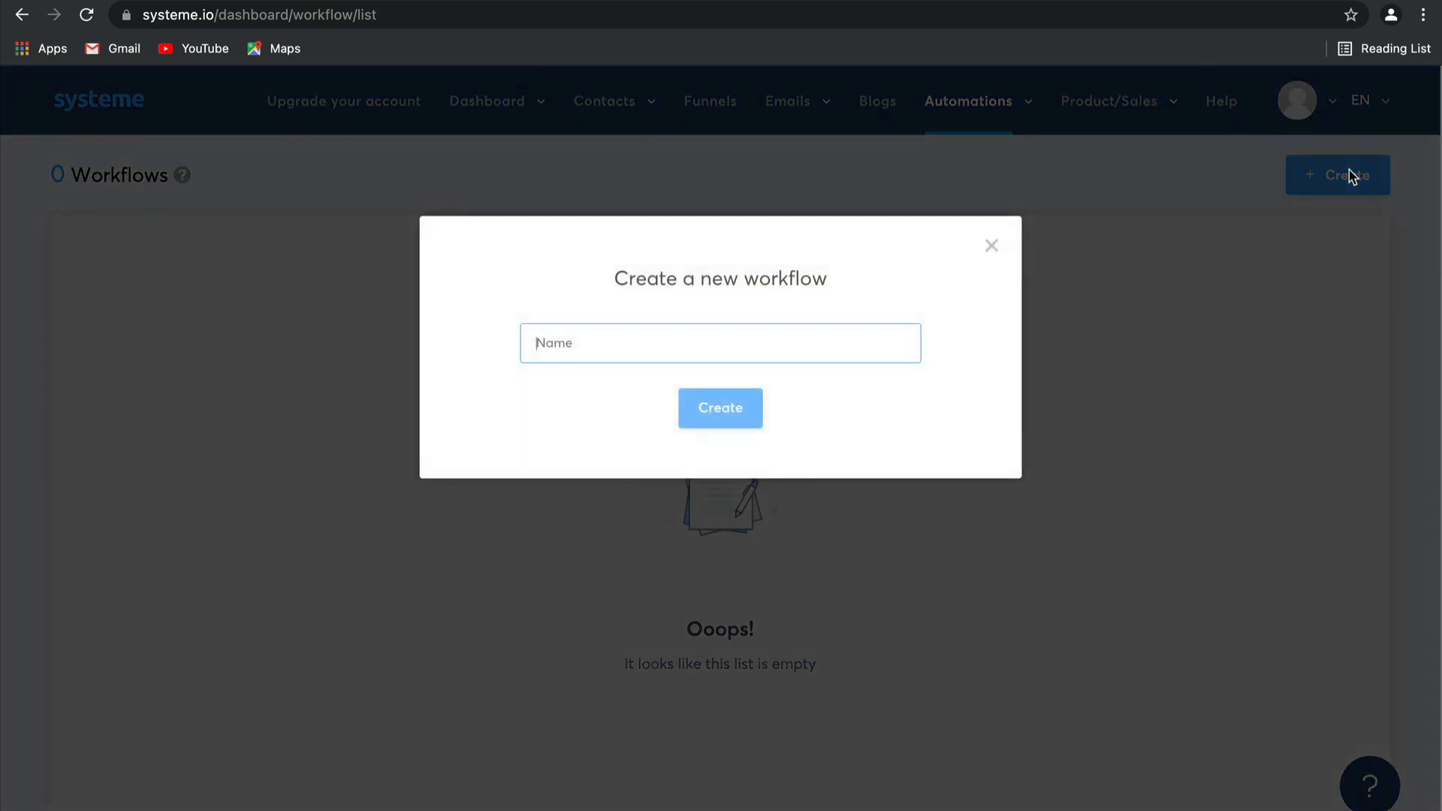
{"action": "left_click", "coordinate": [761, 330]}
{"action": "left_click", "coordinate": [637, 398]}
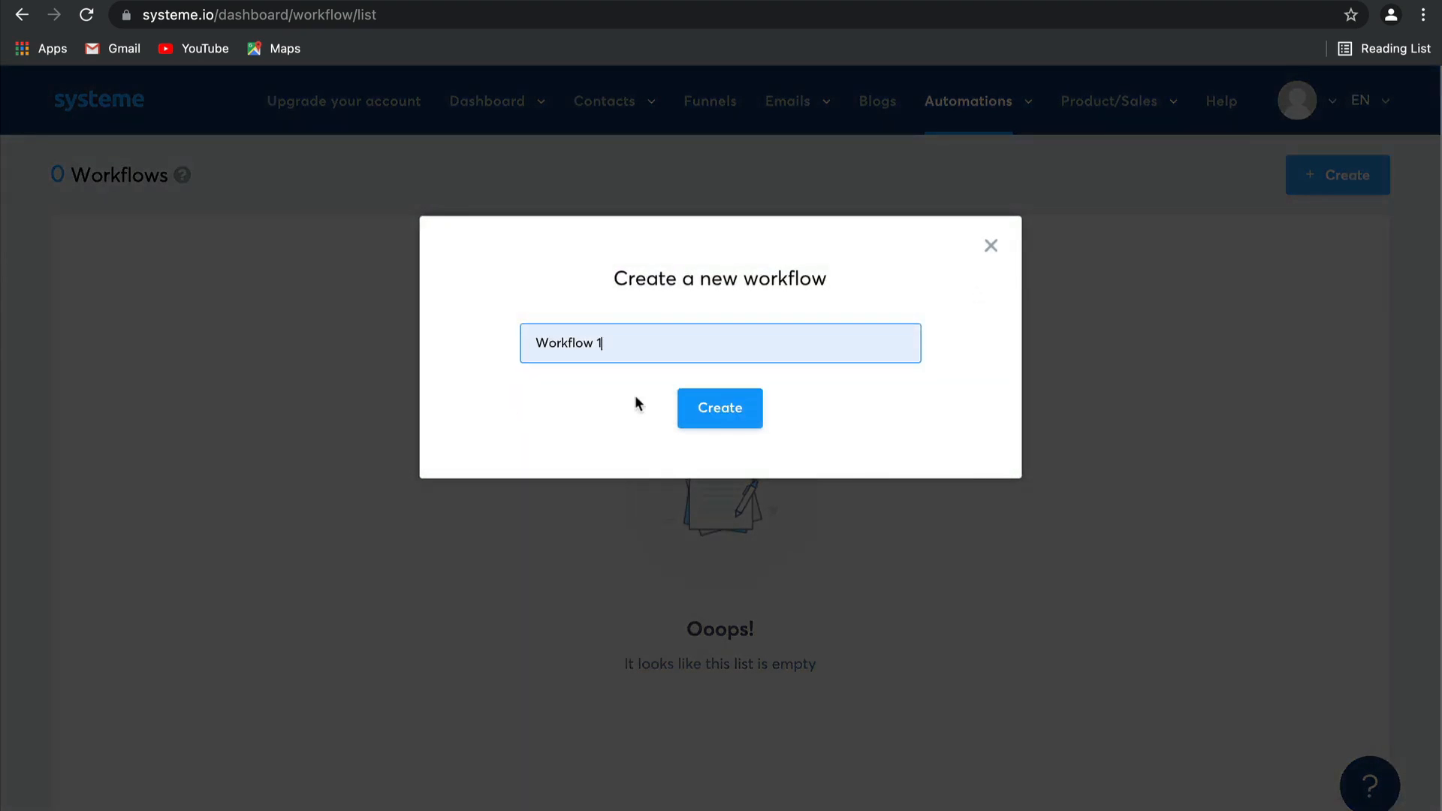
{"action": "left_click", "coordinate": [715, 407]}
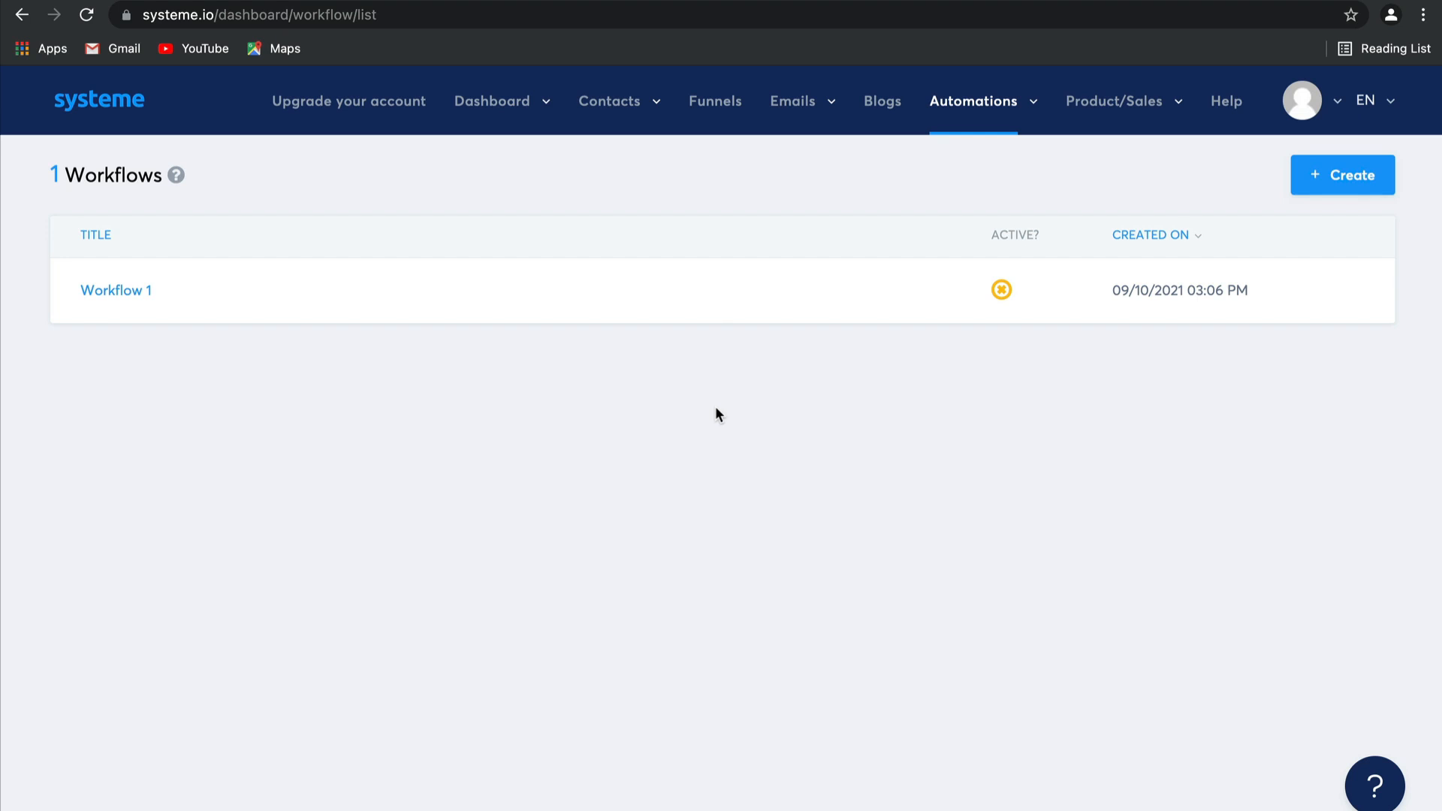
Step: Open Workflow 1 and create a Funnel form subscribed trigger for the Squeeze page of Test Funnel
{"action": "left_click", "coordinate": [122, 300]}
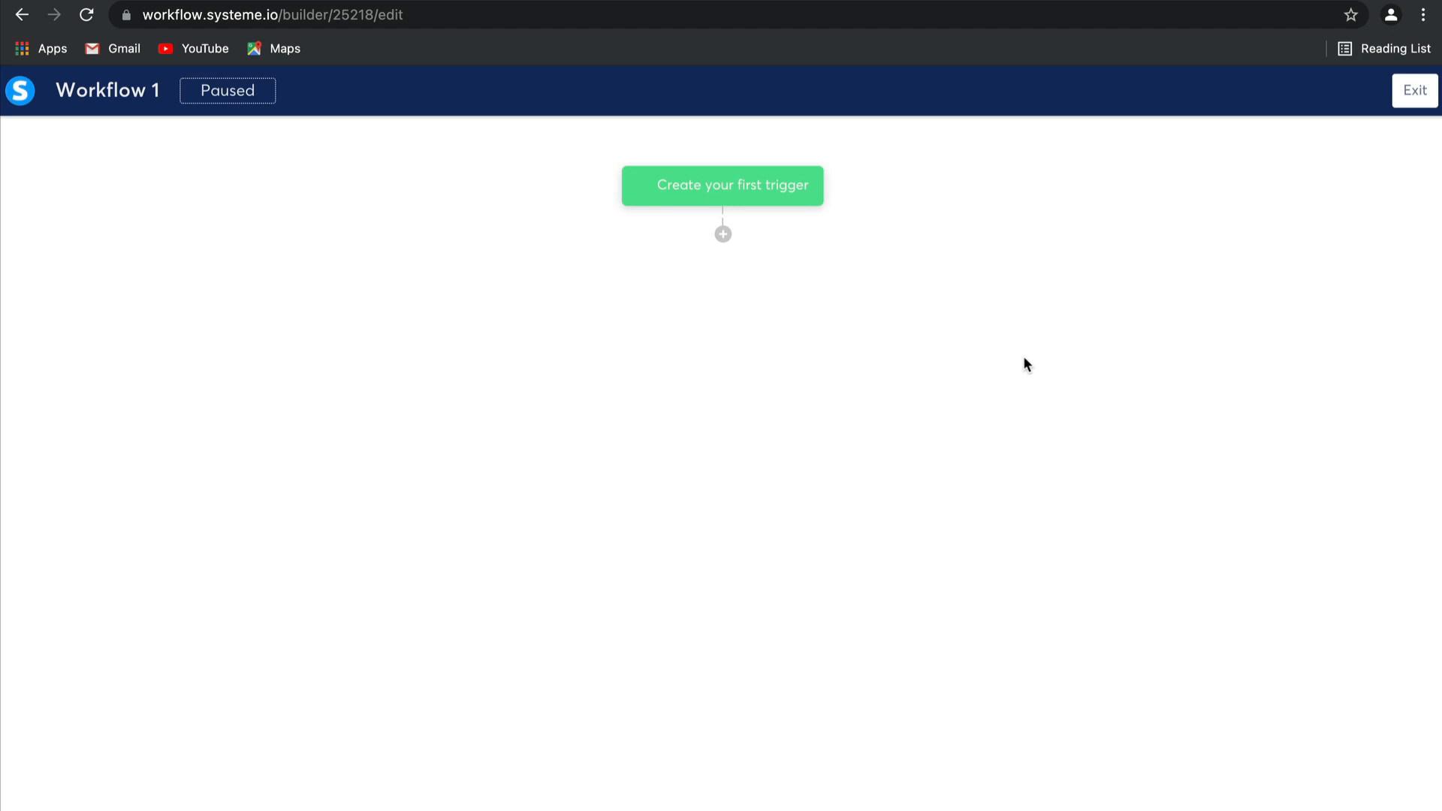
{"action": "left_click", "coordinate": [788, 190]}
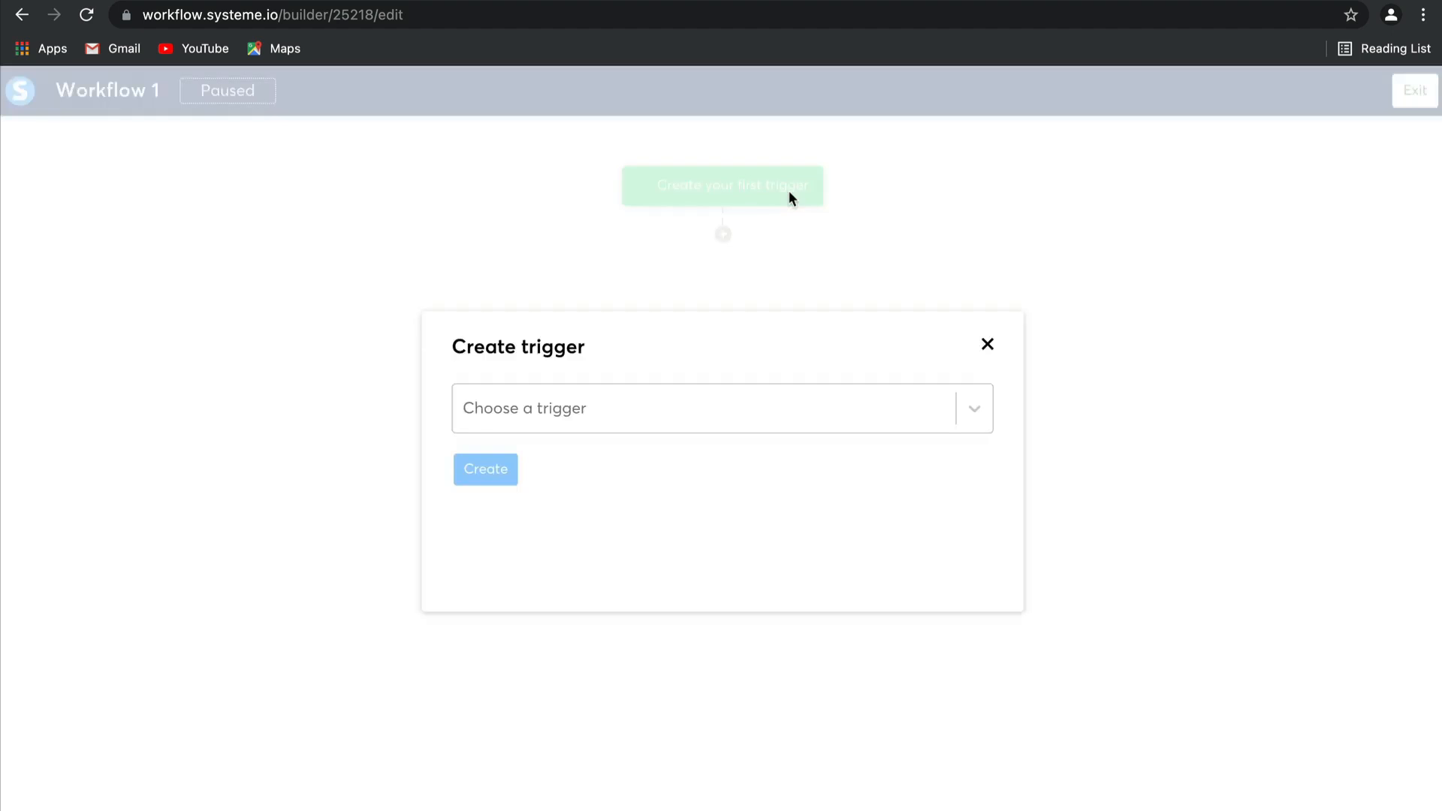
{"action": "left_click", "coordinate": [710, 403]}
{"action": "left_click", "coordinate": [682, 601]}
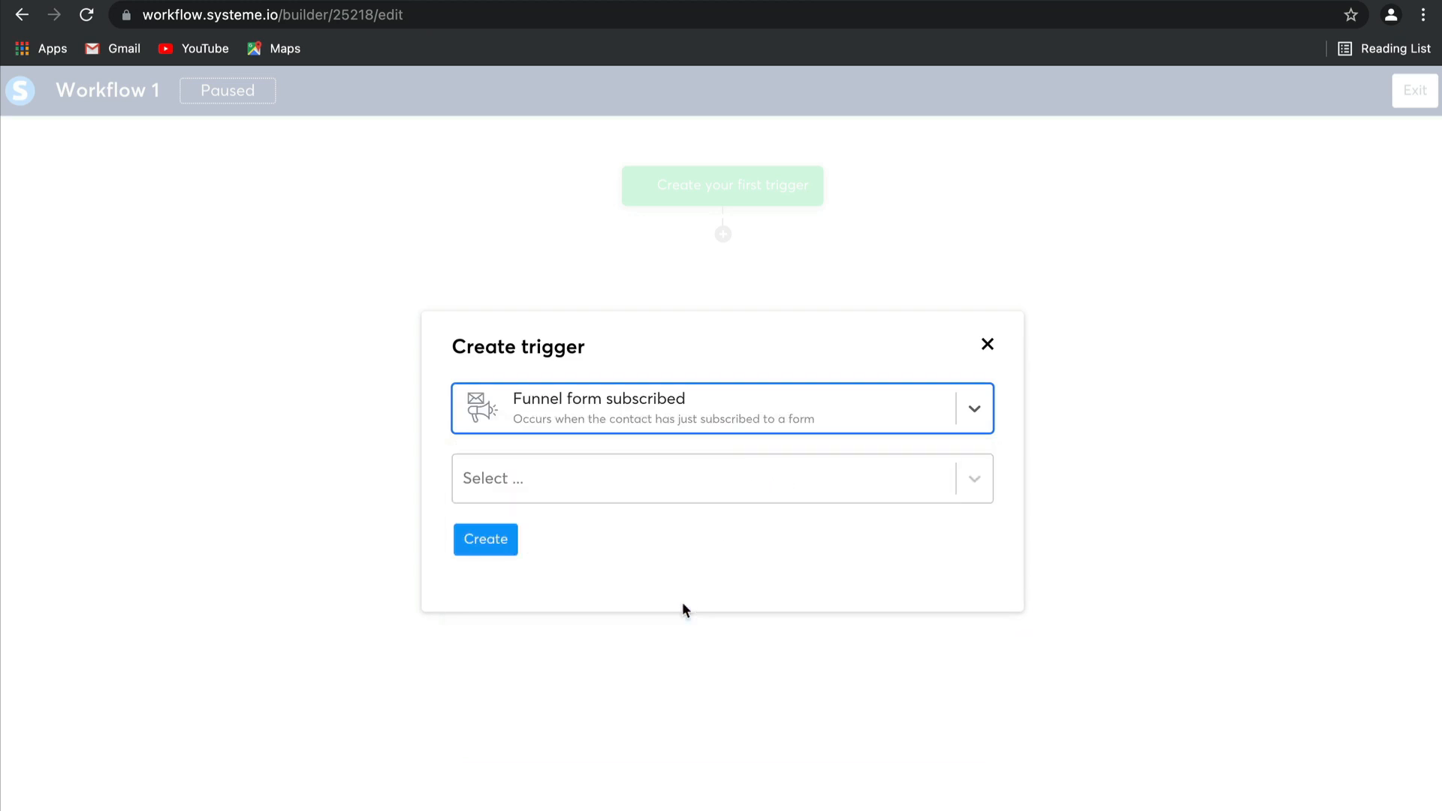
{"action": "left_click", "coordinate": [634, 489]}
{"action": "scroll", "coordinate": [638, 602], "scroll_direction": "down", "scroll_amount": 2}
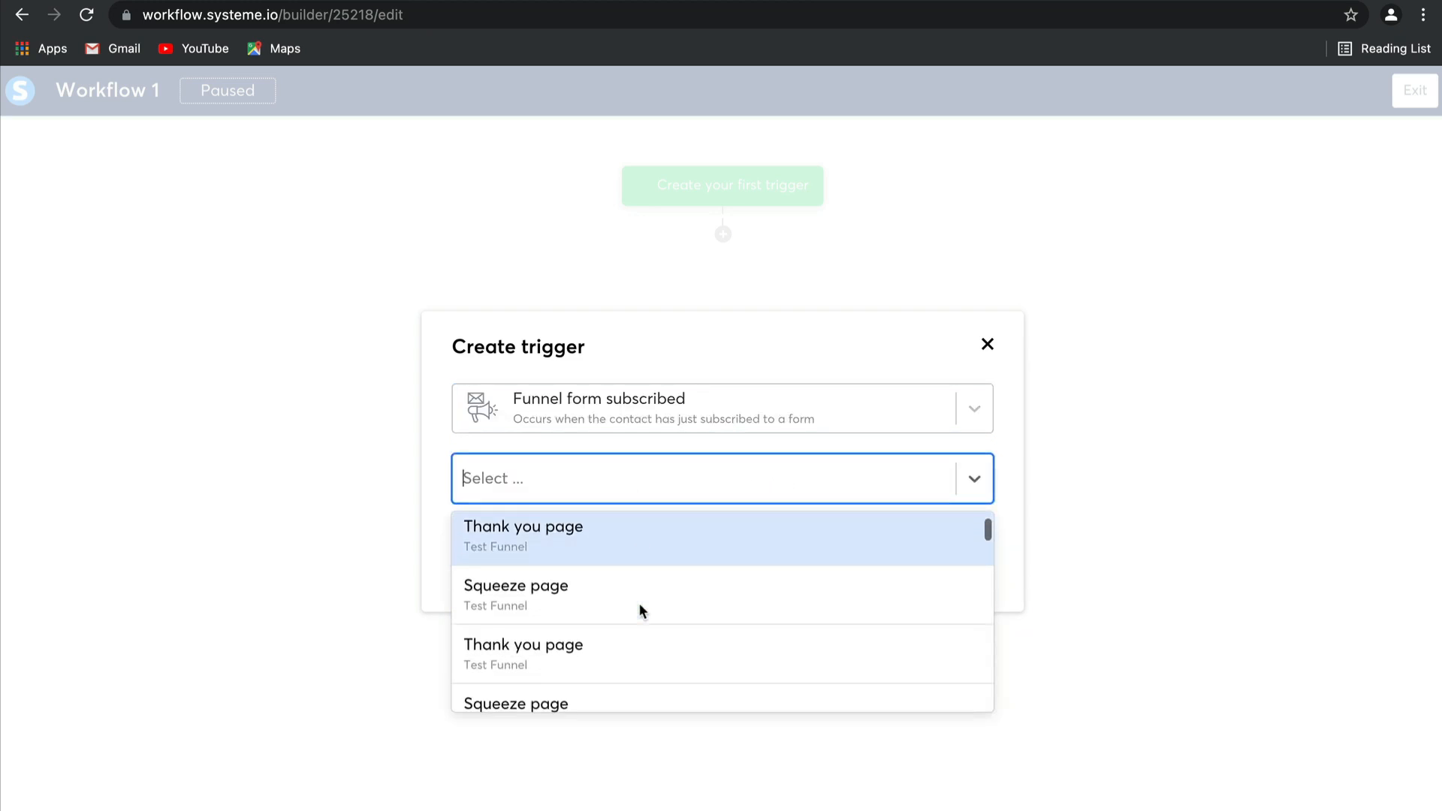
{"action": "left_click", "coordinate": [631, 573]}
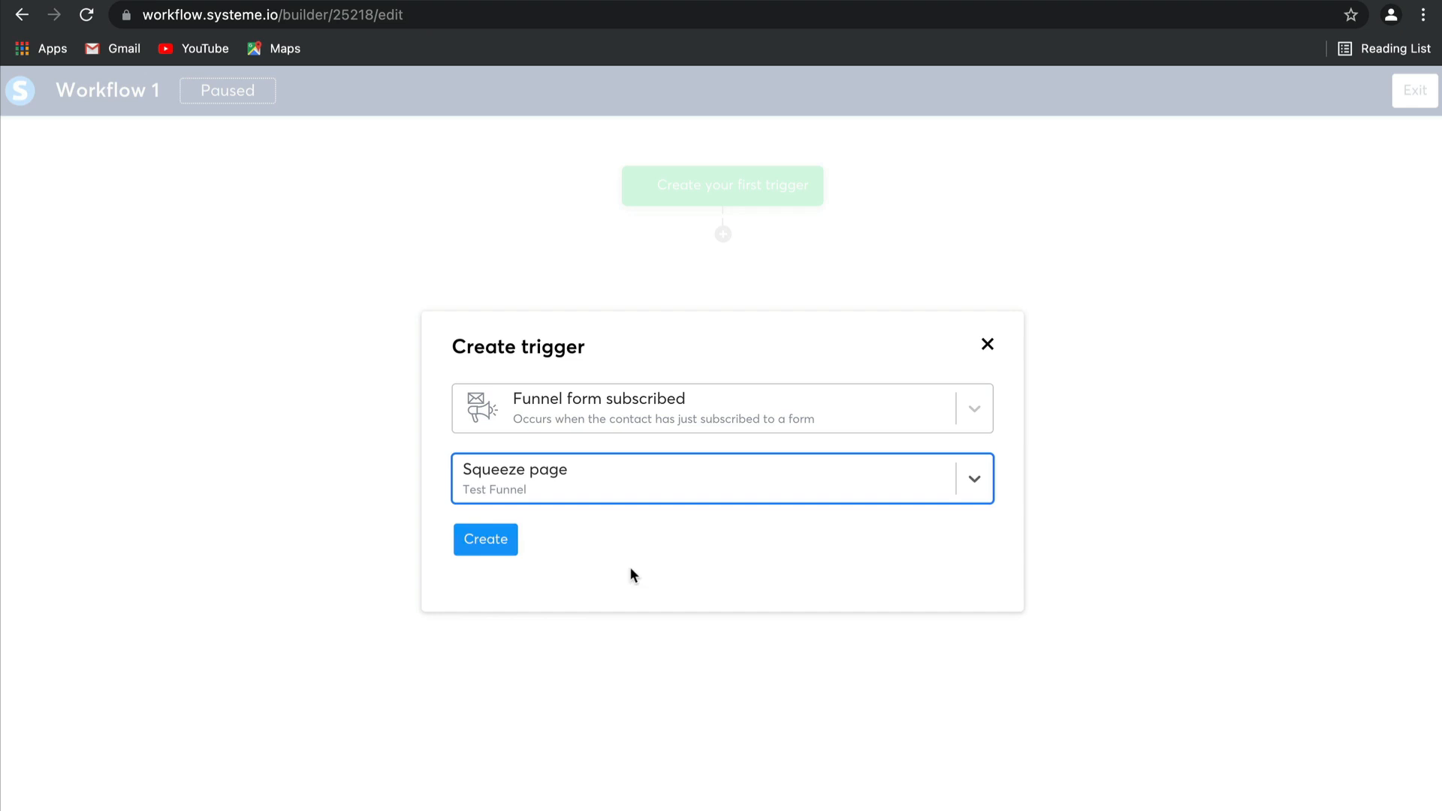
{"action": "left_click", "coordinate": [496, 550]}
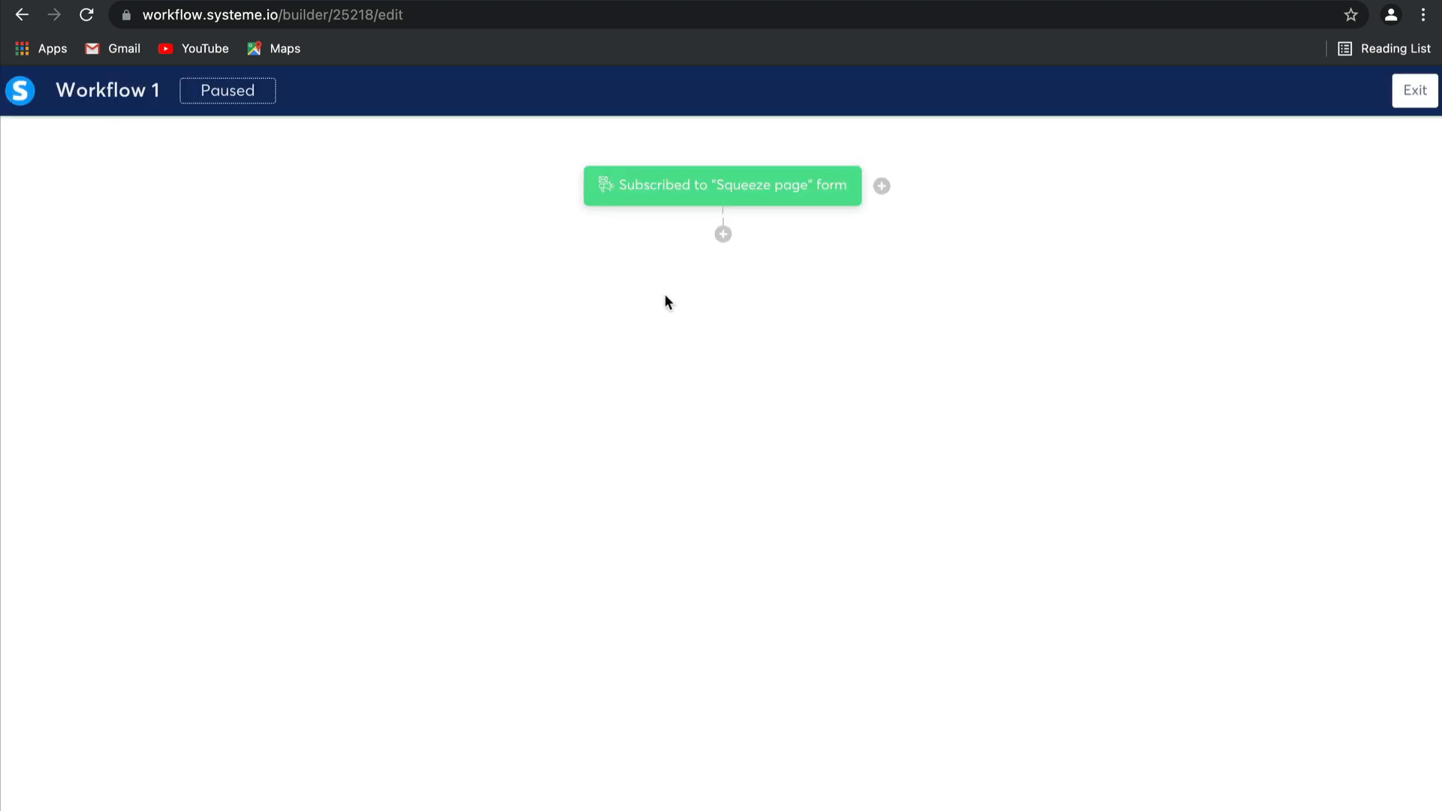
Step: Add a Delay step of 3 days below the Squeeze page form trigger
{"action": "left_click", "coordinate": [723, 235]}
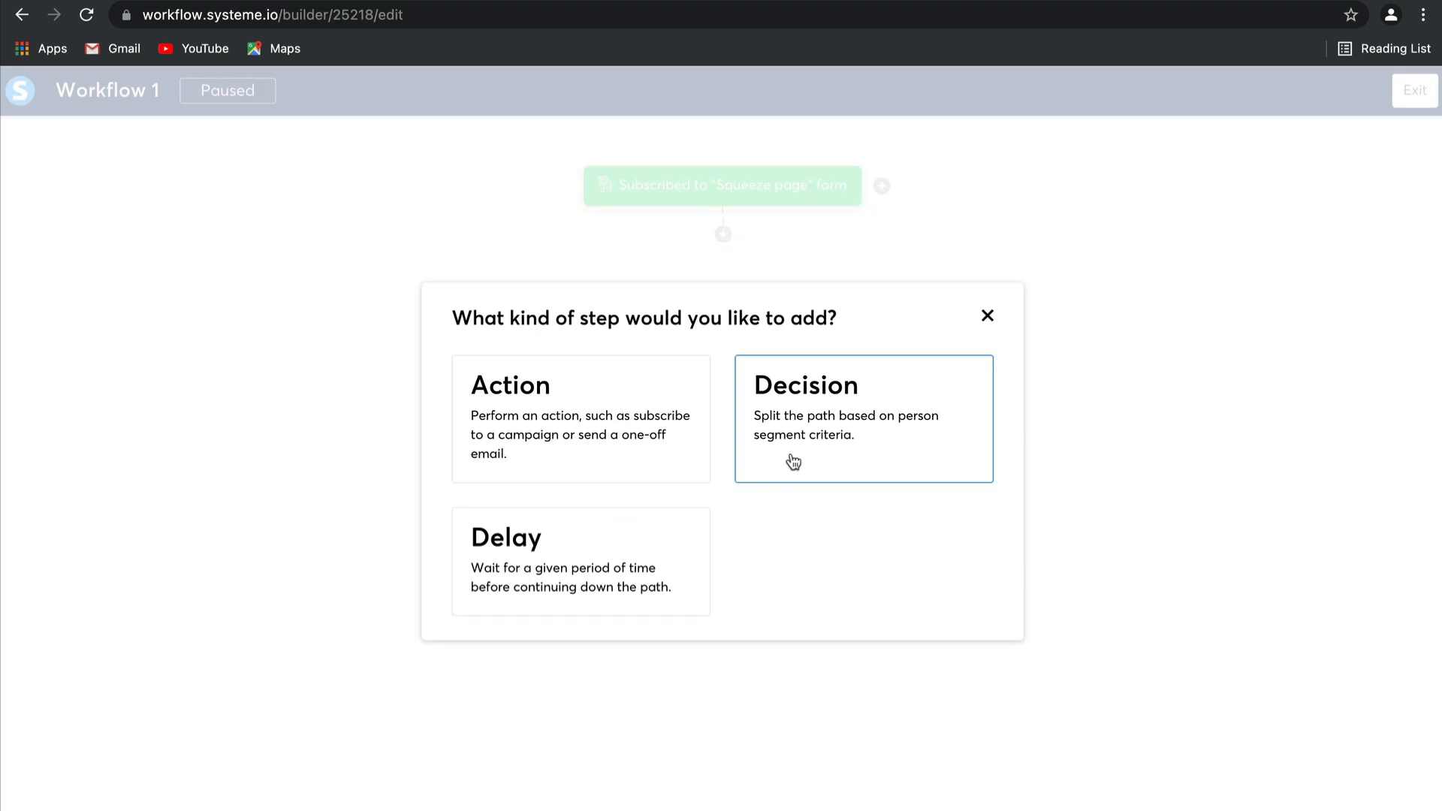
{"action": "left_click", "coordinate": [641, 528]}
{"action": "left_click", "coordinate": [558, 436]}
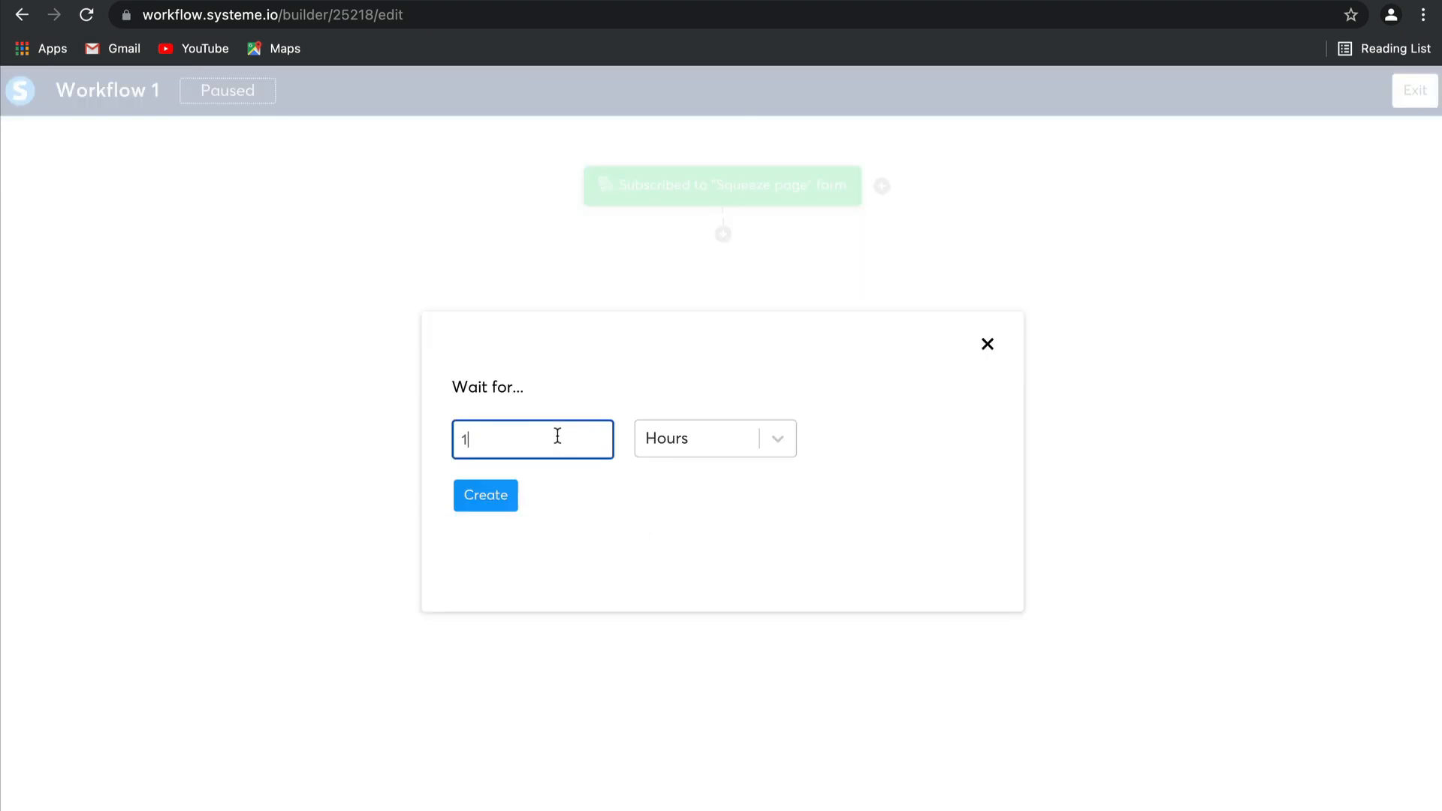
{"action": "key", "text": "BackSpace"}
{"action": "type", "text": "3"}
{"action": "left_click", "coordinate": [674, 444]}
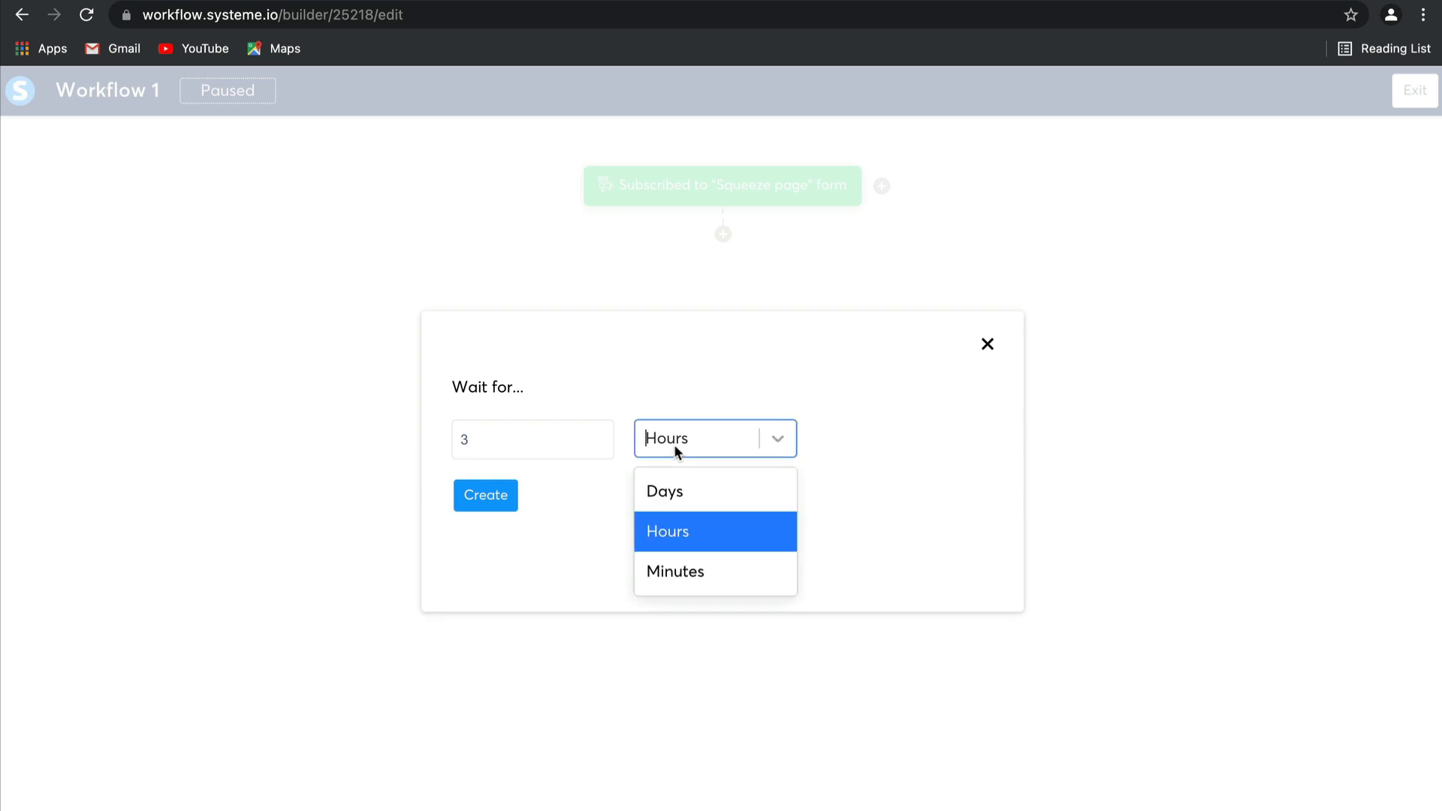
{"action": "left_click", "coordinate": [677, 497]}
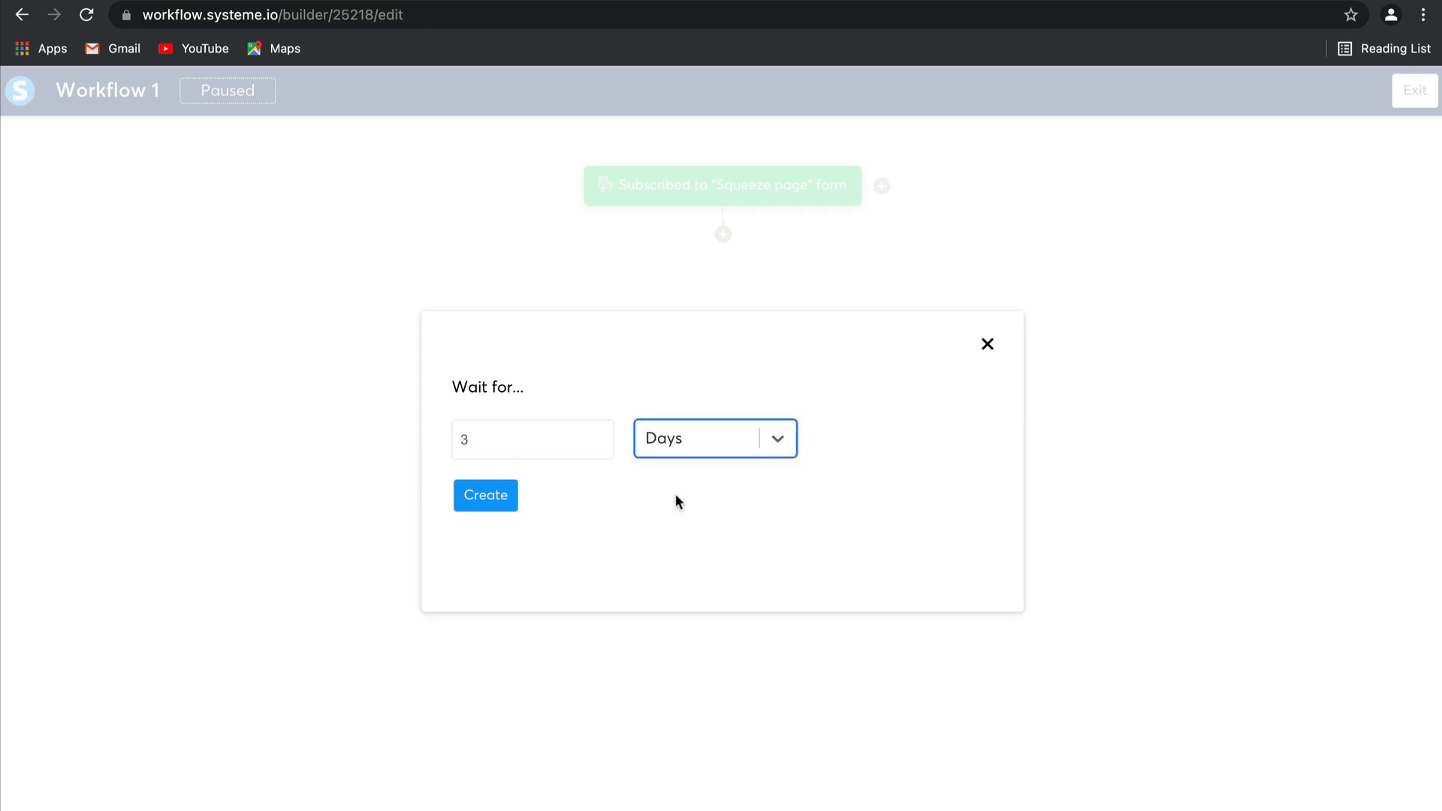
{"action": "left_click", "coordinate": [485, 497]}
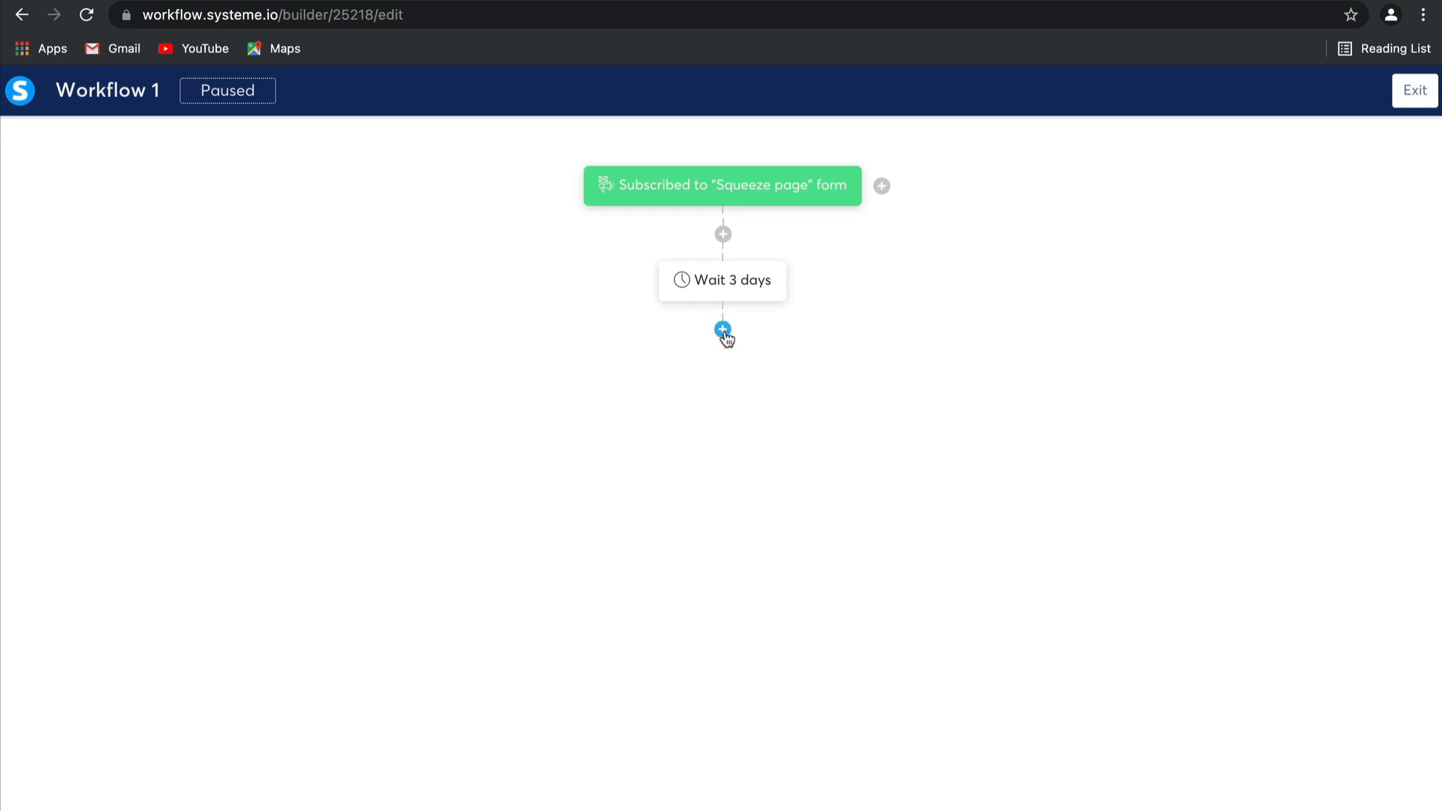
Step: Add a Subscribe to campaign action for the 5 day coaching course campaign below the 3-day delay
{"action": "left_click", "coordinate": [723, 331]}
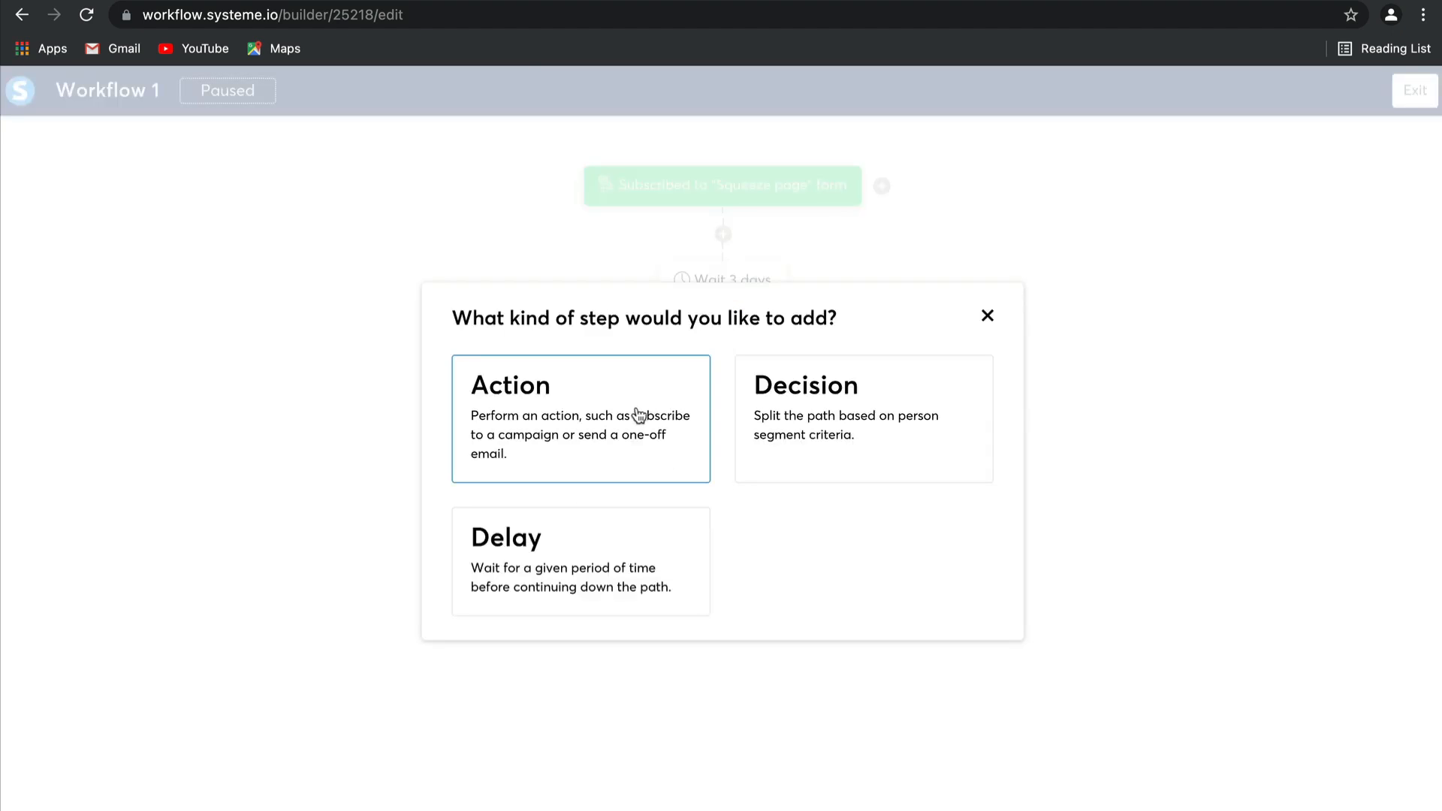
{"action": "left_click", "coordinate": [638, 416]}
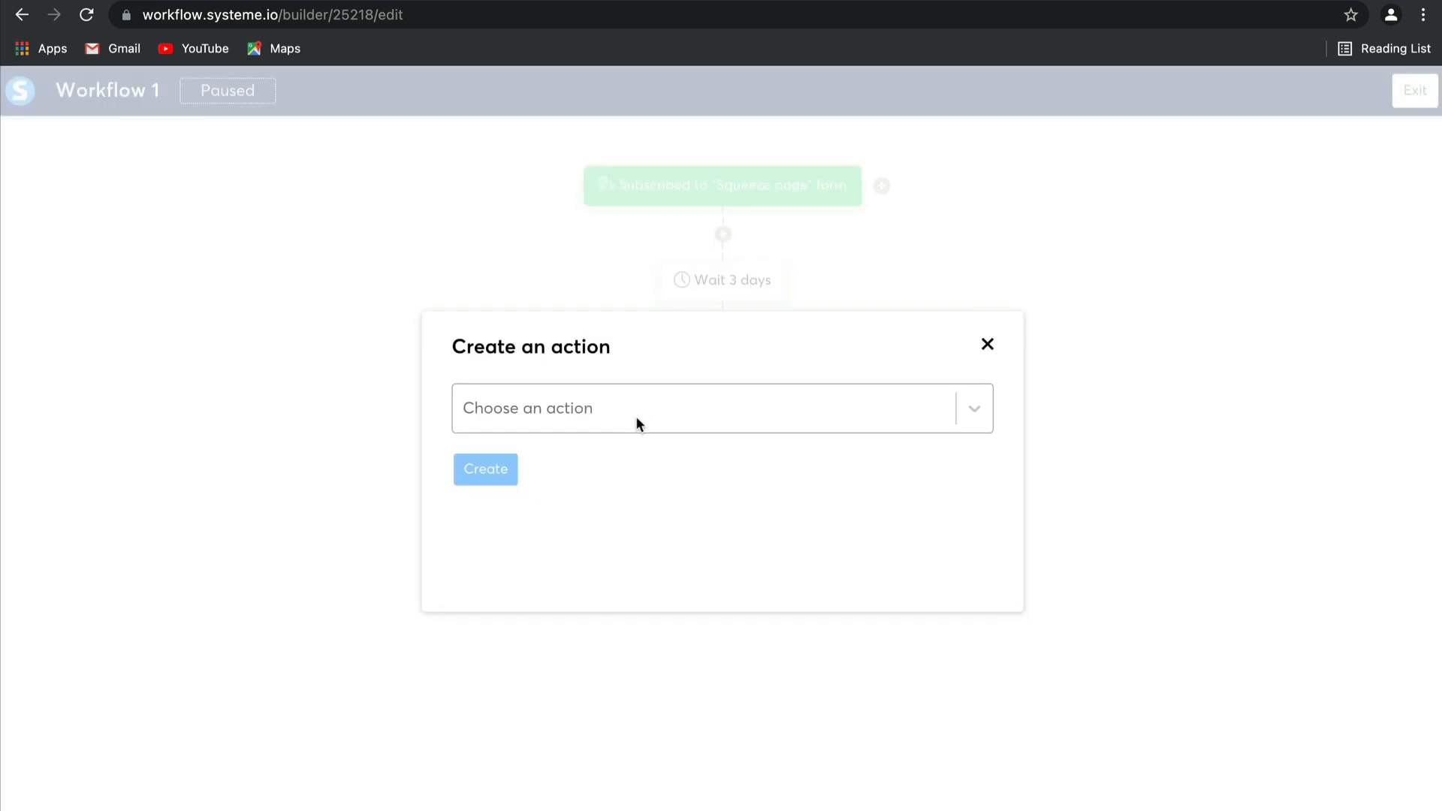
{"action": "left_click", "coordinate": [638, 420]}
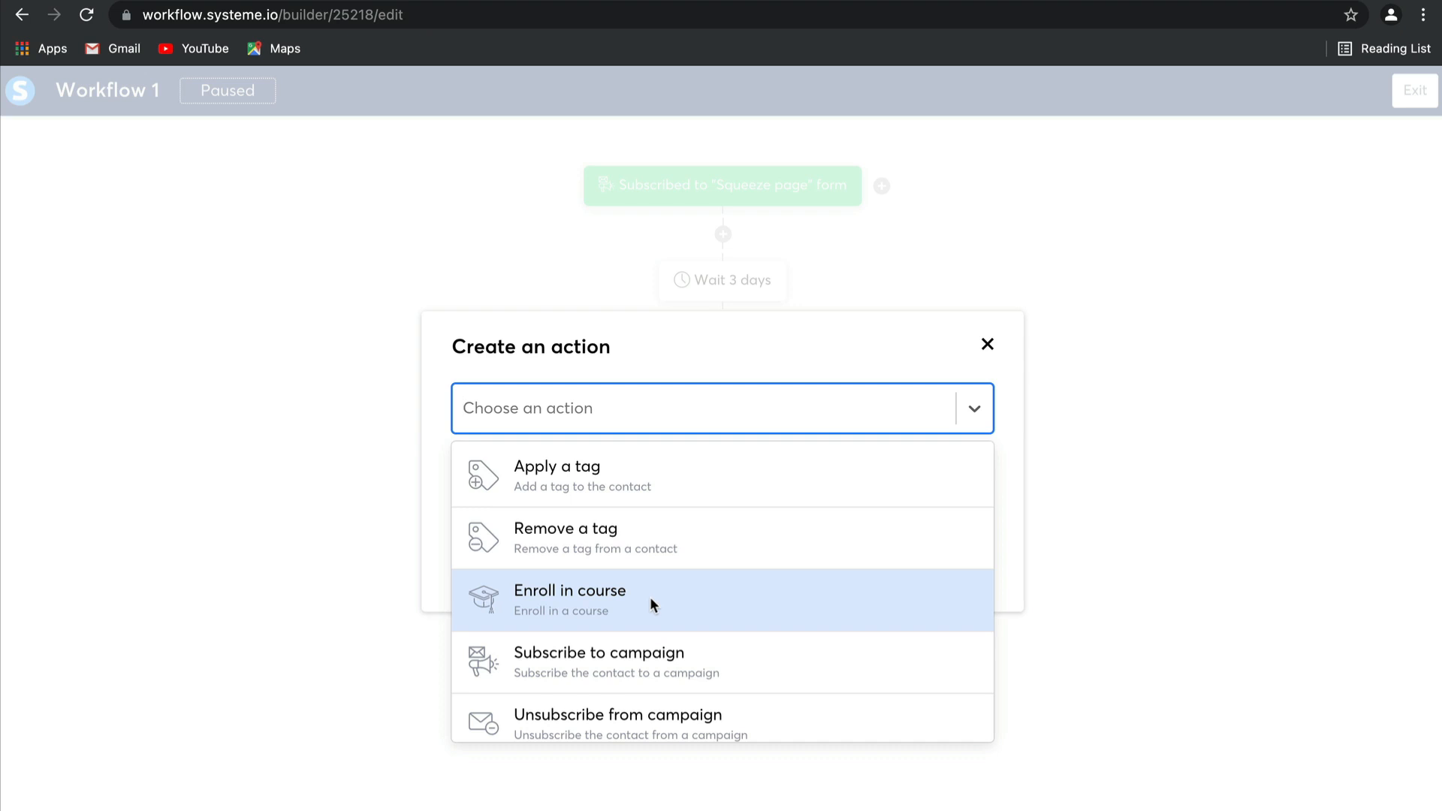
{"action": "scroll", "coordinate": [650, 600], "scroll_direction": "down", "scroll_amount": 1}
{"action": "scroll", "coordinate": [650, 601], "scroll_direction": "down", "scroll_amount": 1}
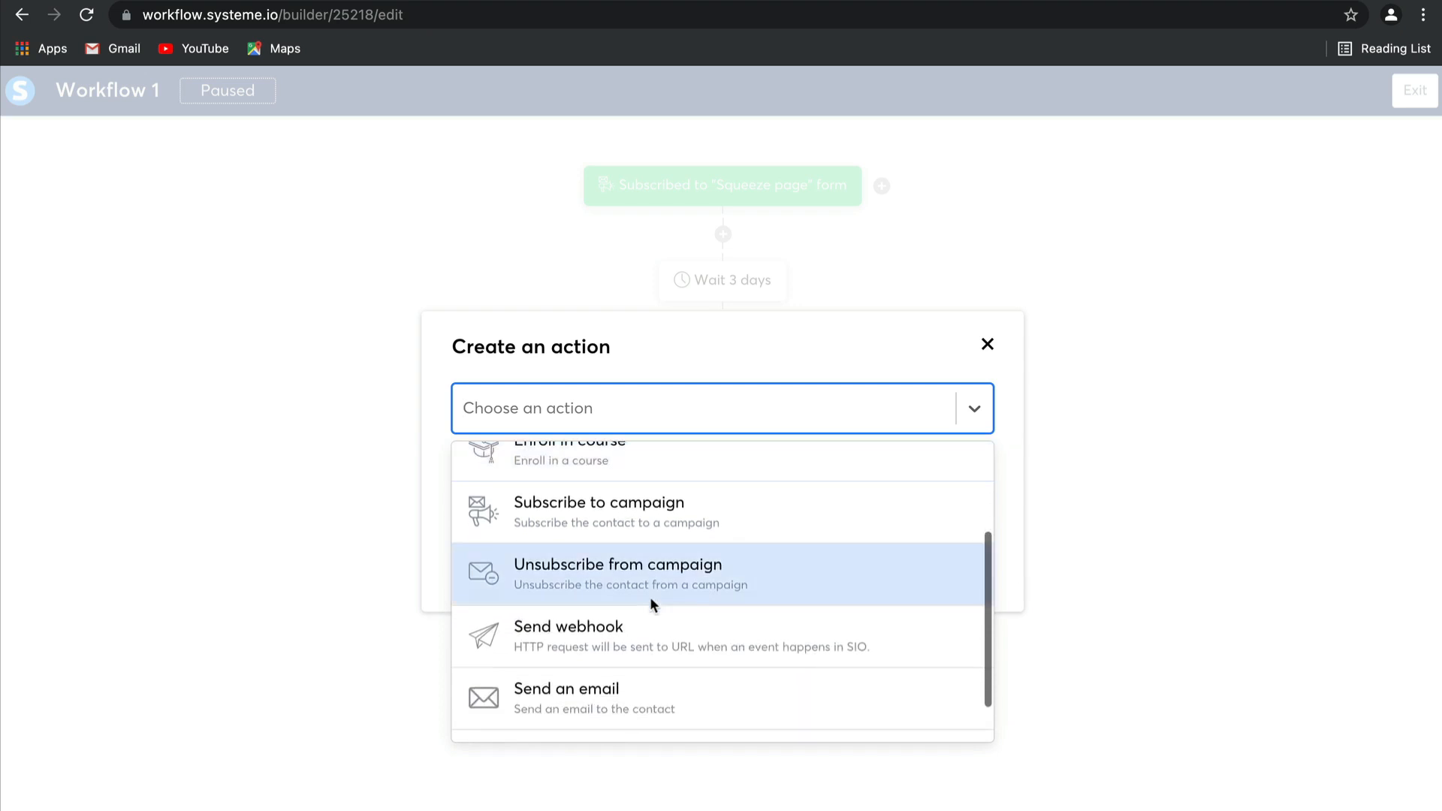
{"action": "left_click", "coordinate": [671, 524]}
{"action": "left_click", "coordinate": [552, 476]}
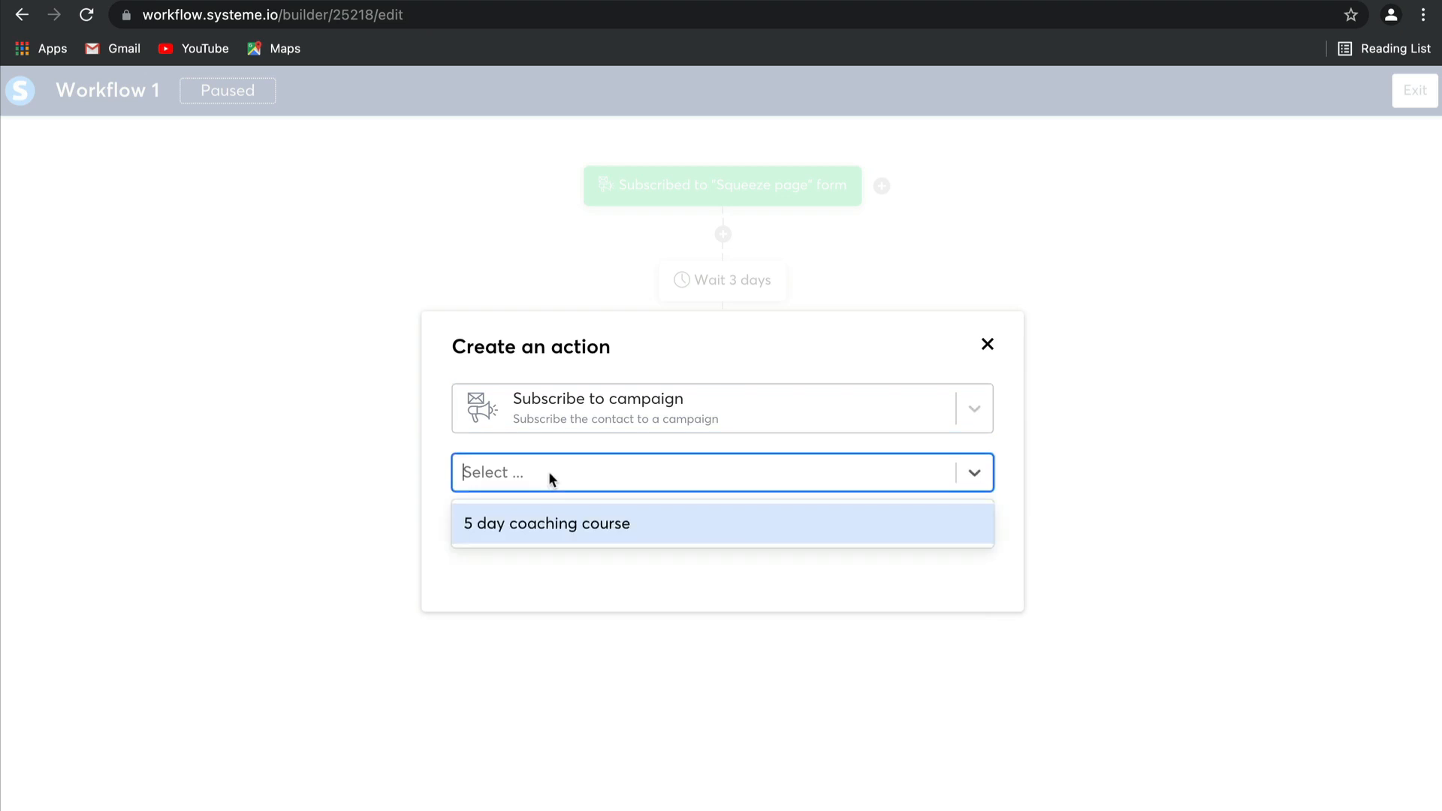
{"action": "left_click", "coordinate": [560, 523]}
{"action": "left_click", "coordinate": [476, 534]}
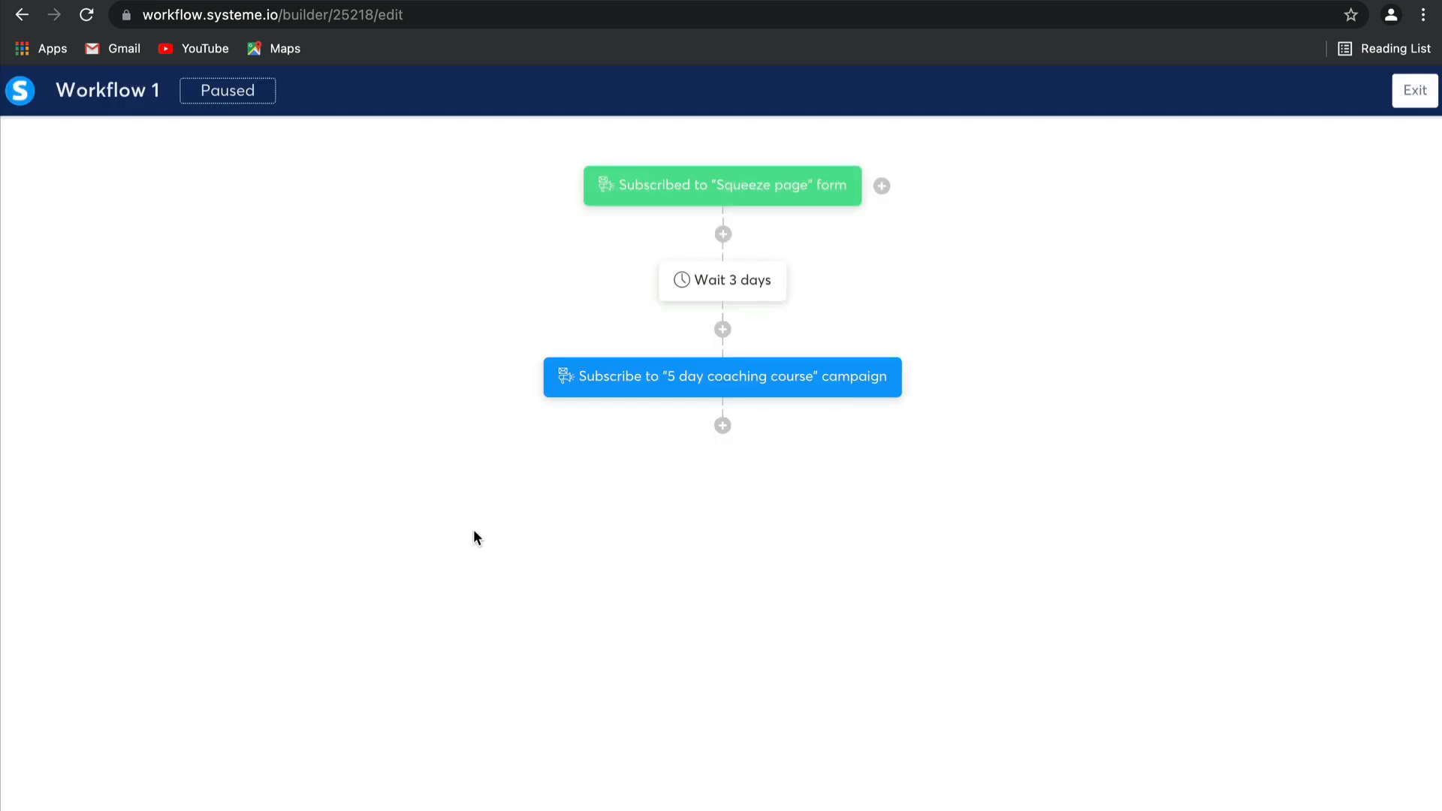
Step: Start a Decision step below the campaign action with the condition Tag, Contact tagged with, Blog - leads
{"action": "left_click", "coordinate": [724, 426]}
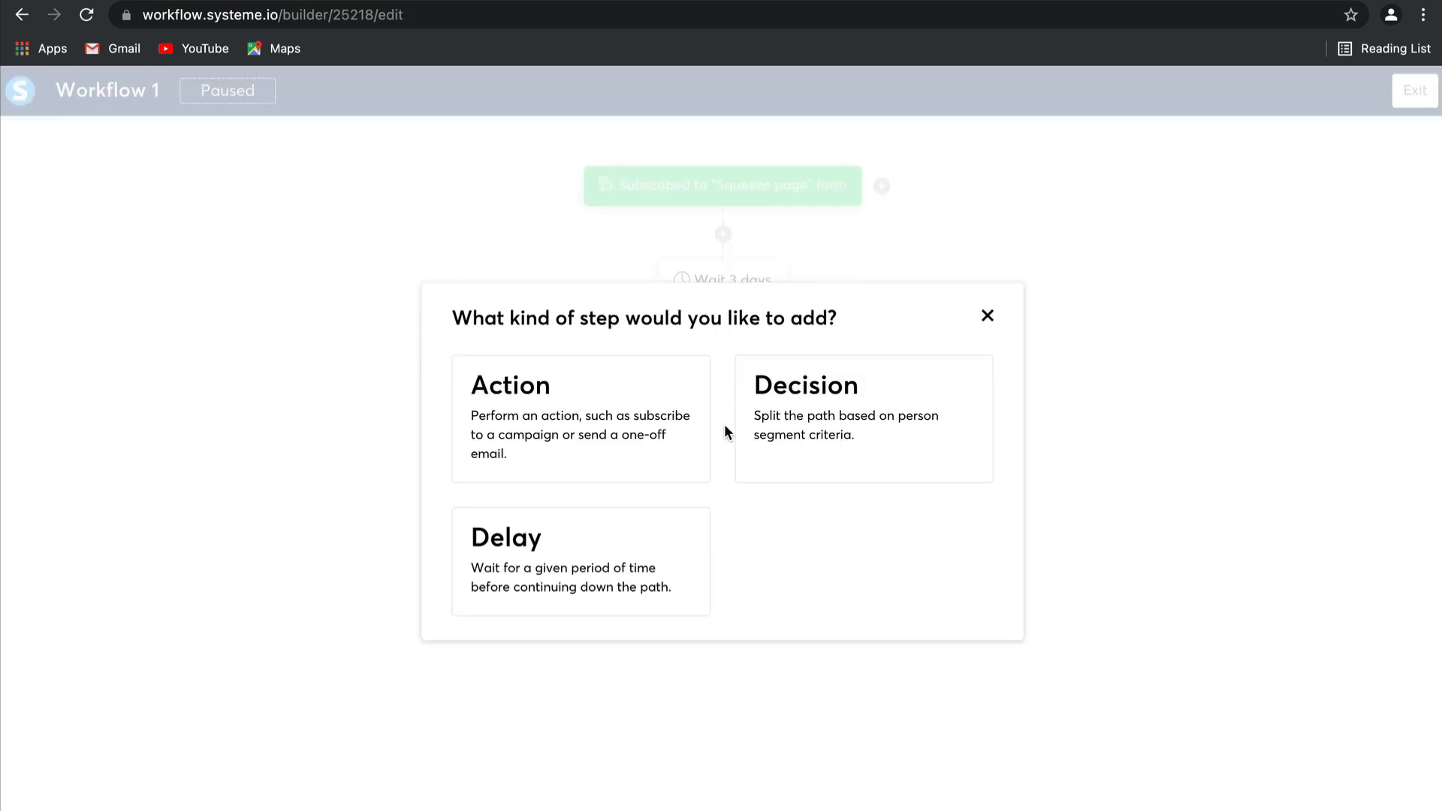
{"action": "left_click", "coordinate": [827, 446]}
{"action": "left_click", "coordinate": [528, 347]}
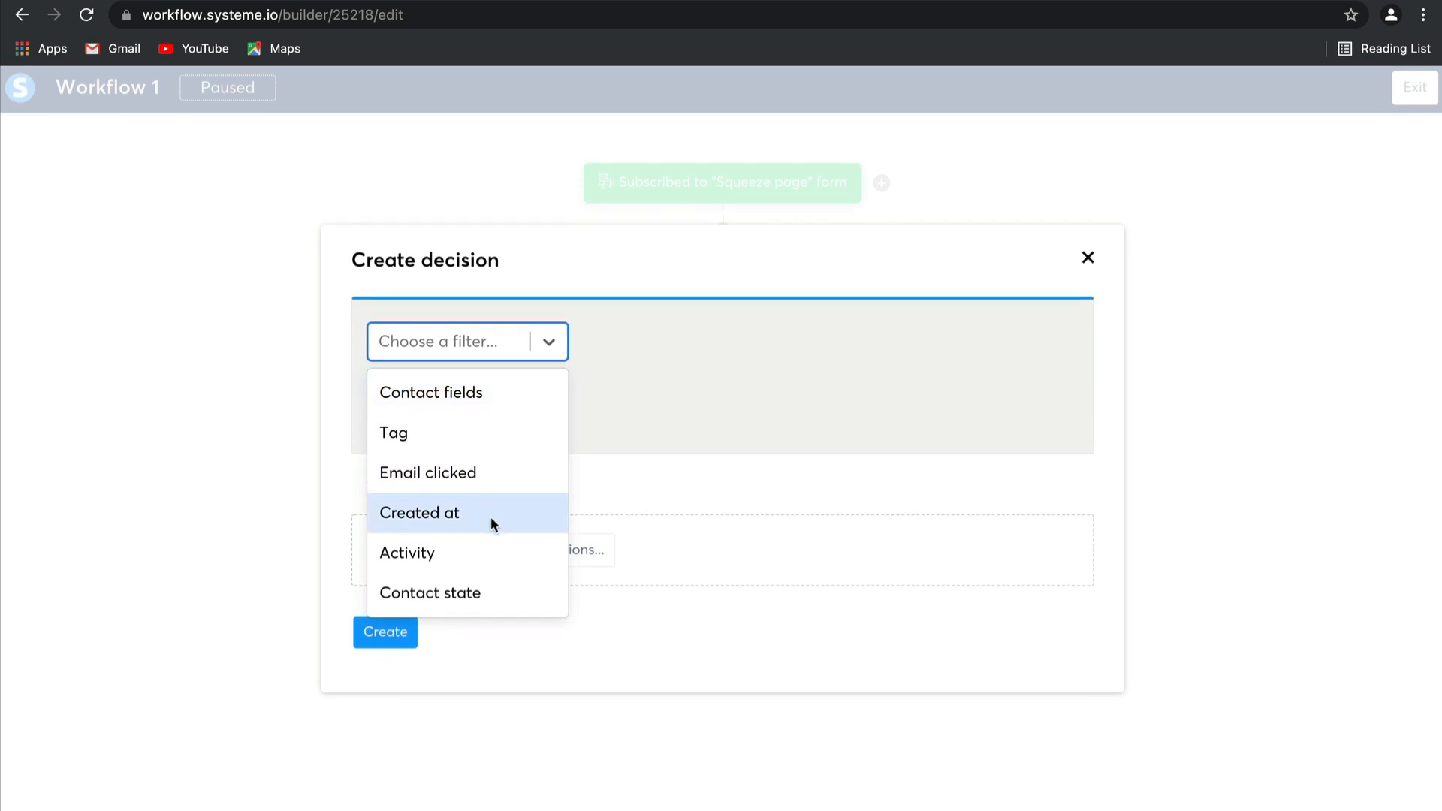
{"action": "left_click", "coordinate": [478, 443]}
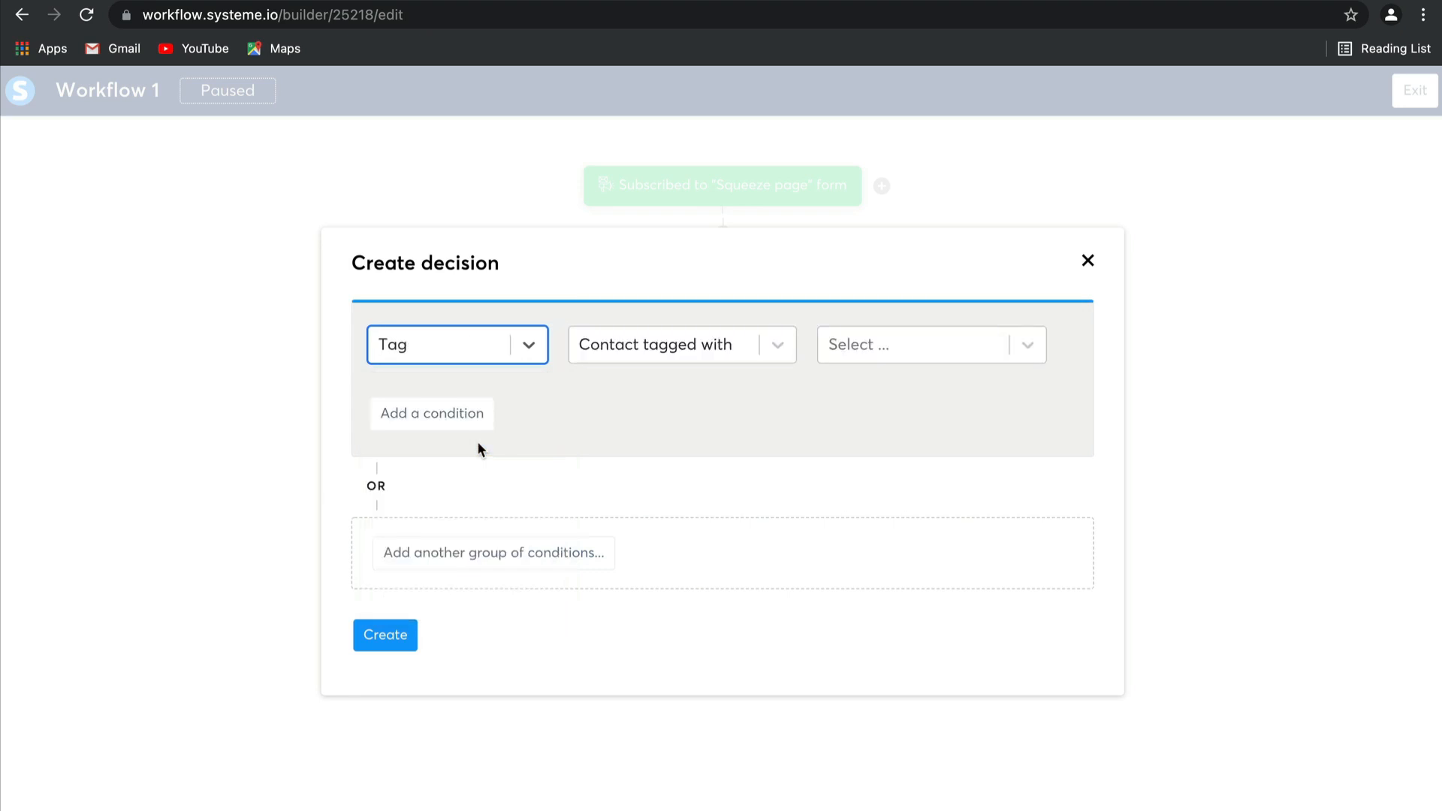
{"action": "left_click", "coordinate": [876, 345]}
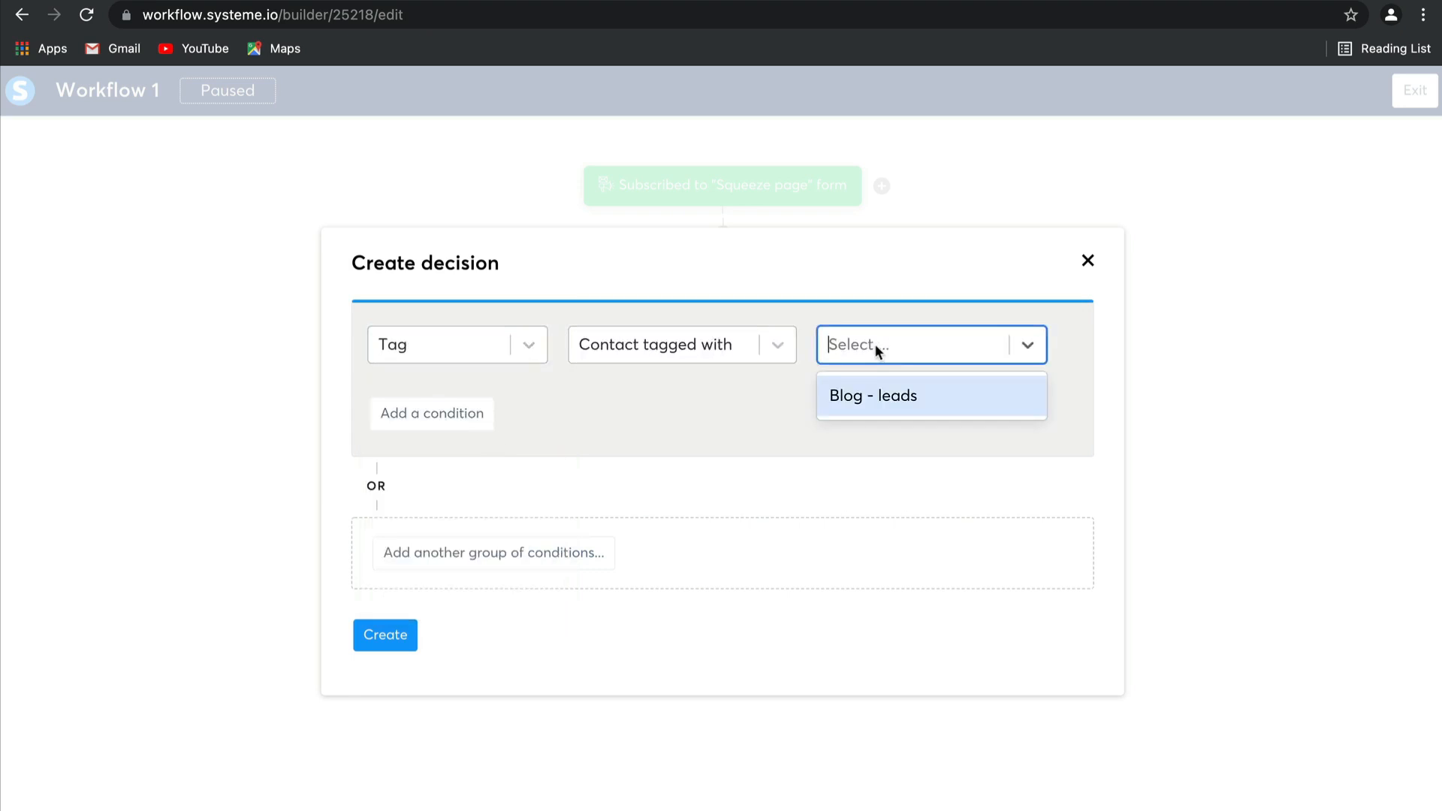
{"action": "left_click", "coordinate": [876, 408]}
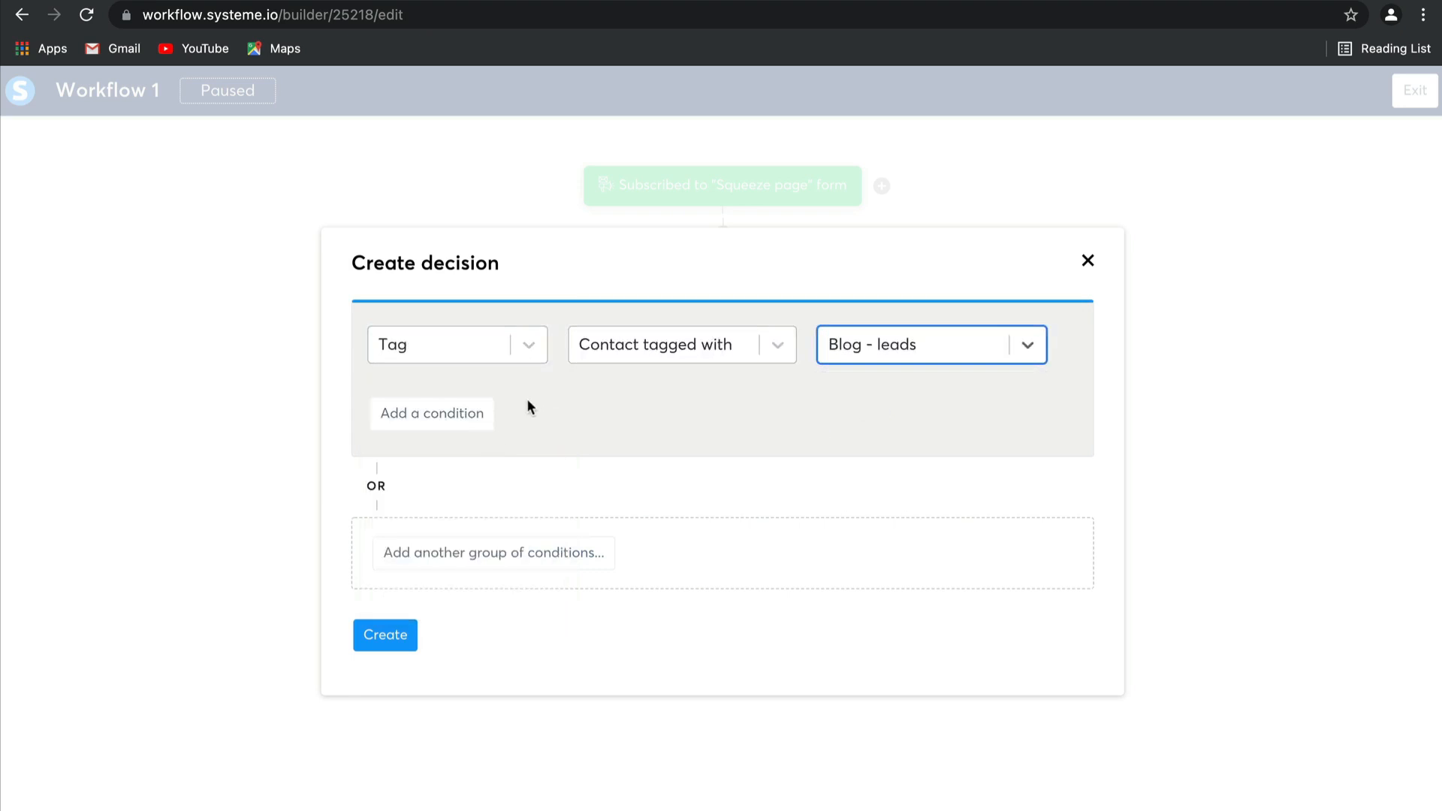
Step: Add a second AND condition, Tag, Contact not tagged with, Blog - leads, and create the decision
{"action": "left_click", "coordinate": [459, 413]}
{"action": "left_click", "coordinate": [476, 386]}
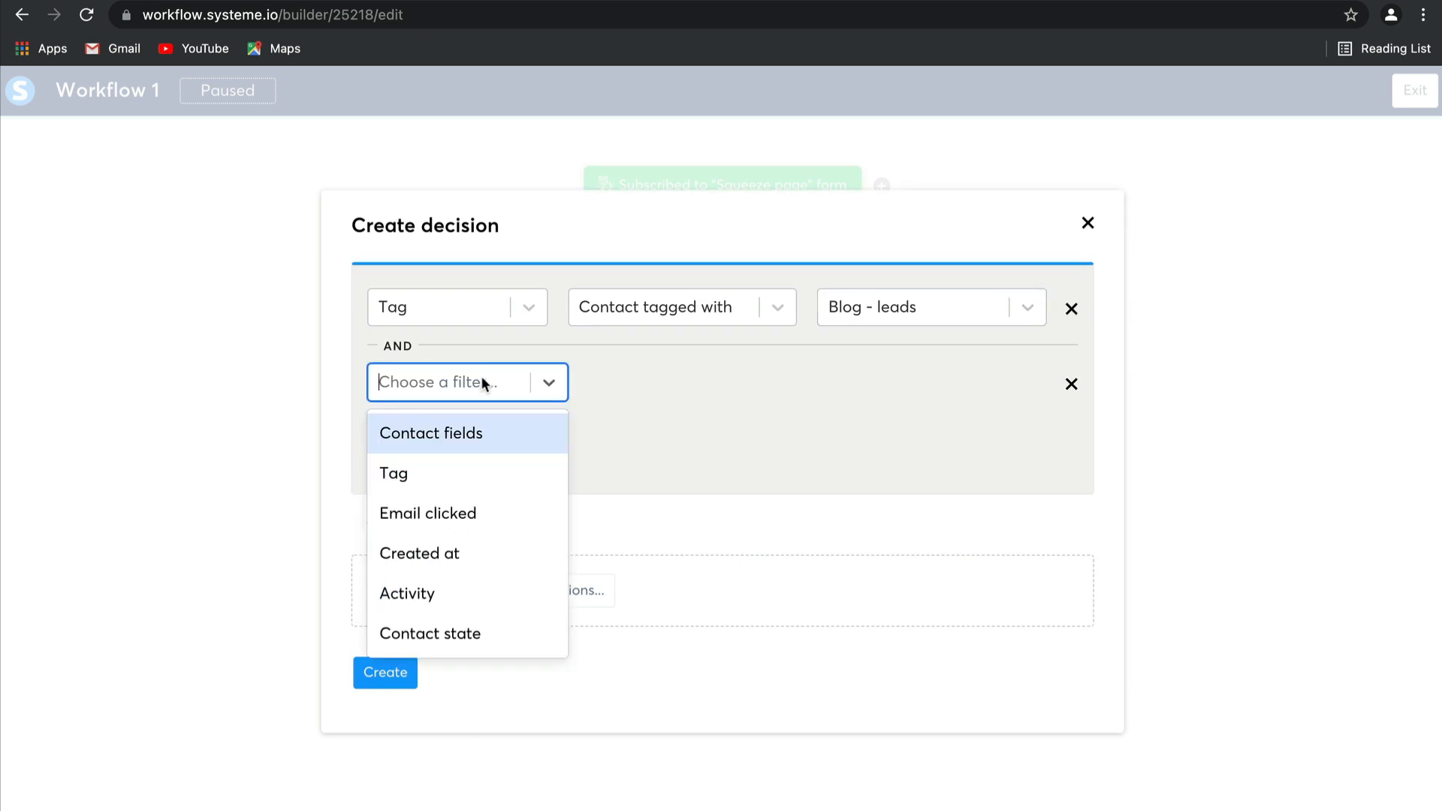
{"action": "left_click", "coordinate": [461, 471]}
{"action": "left_click", "coordinate": [665, 385]}
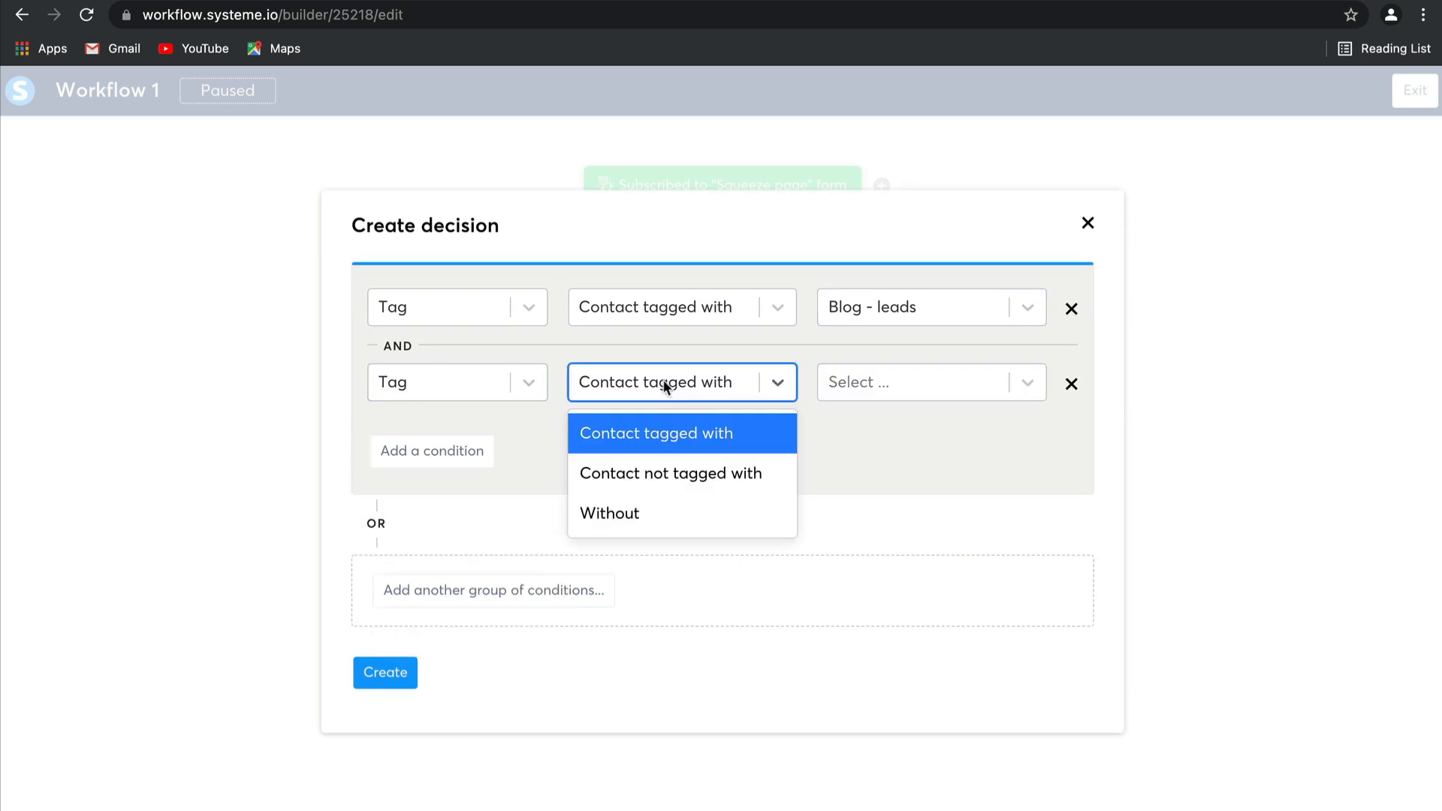
{"action": "left_click", "coordinate": [659, 474]}
{"action": "left_click", "coordinate": [852, 392]}
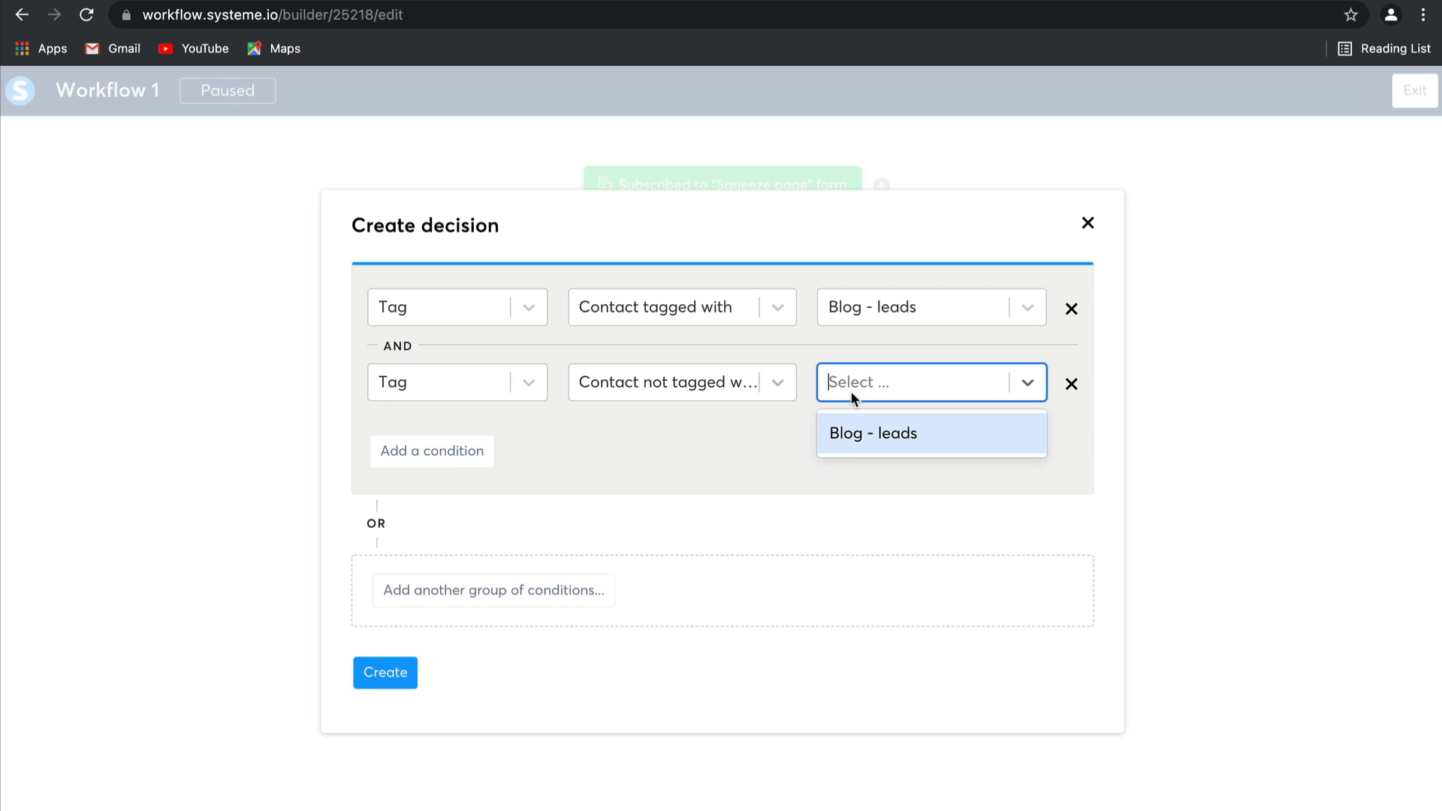
{"action": "left_click", "coordinate": [861, 440]}
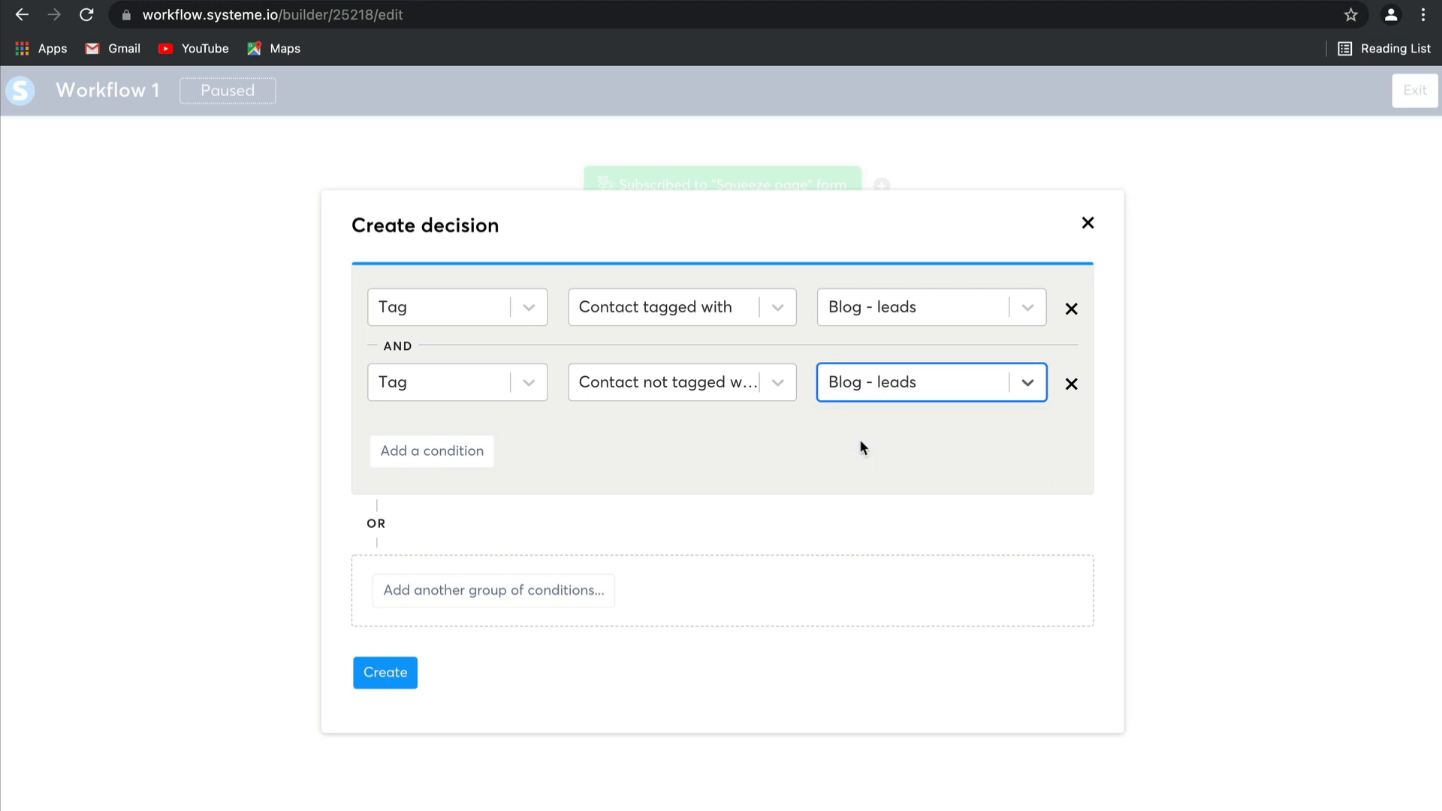
{"action": "left_click", "coordinate": [398, 674]}
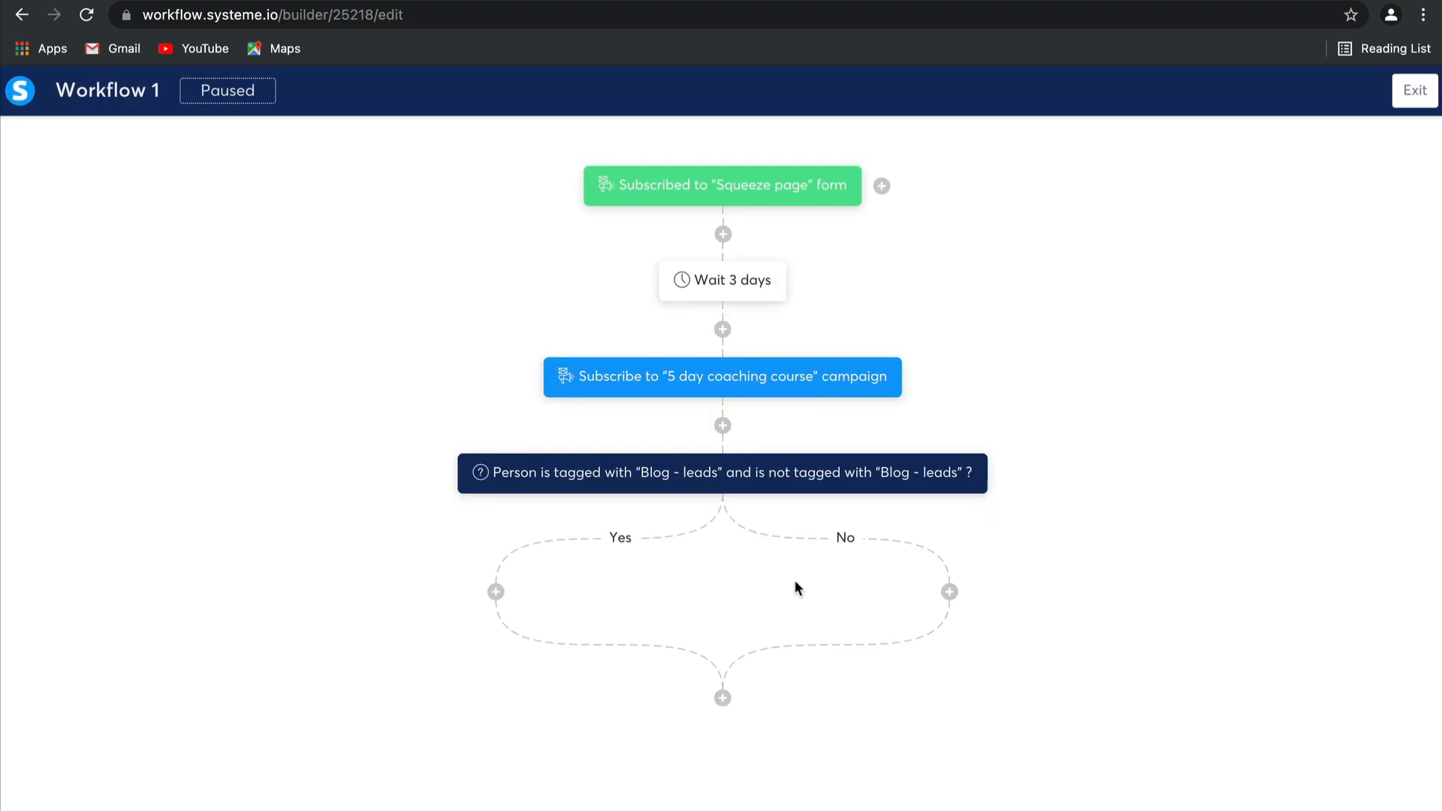
Step: Add an Unsubscribe from campaign action for 5 day coaching course to the decision's Yes branch
{"action": "left_click", "coordinate": [496, 592]}
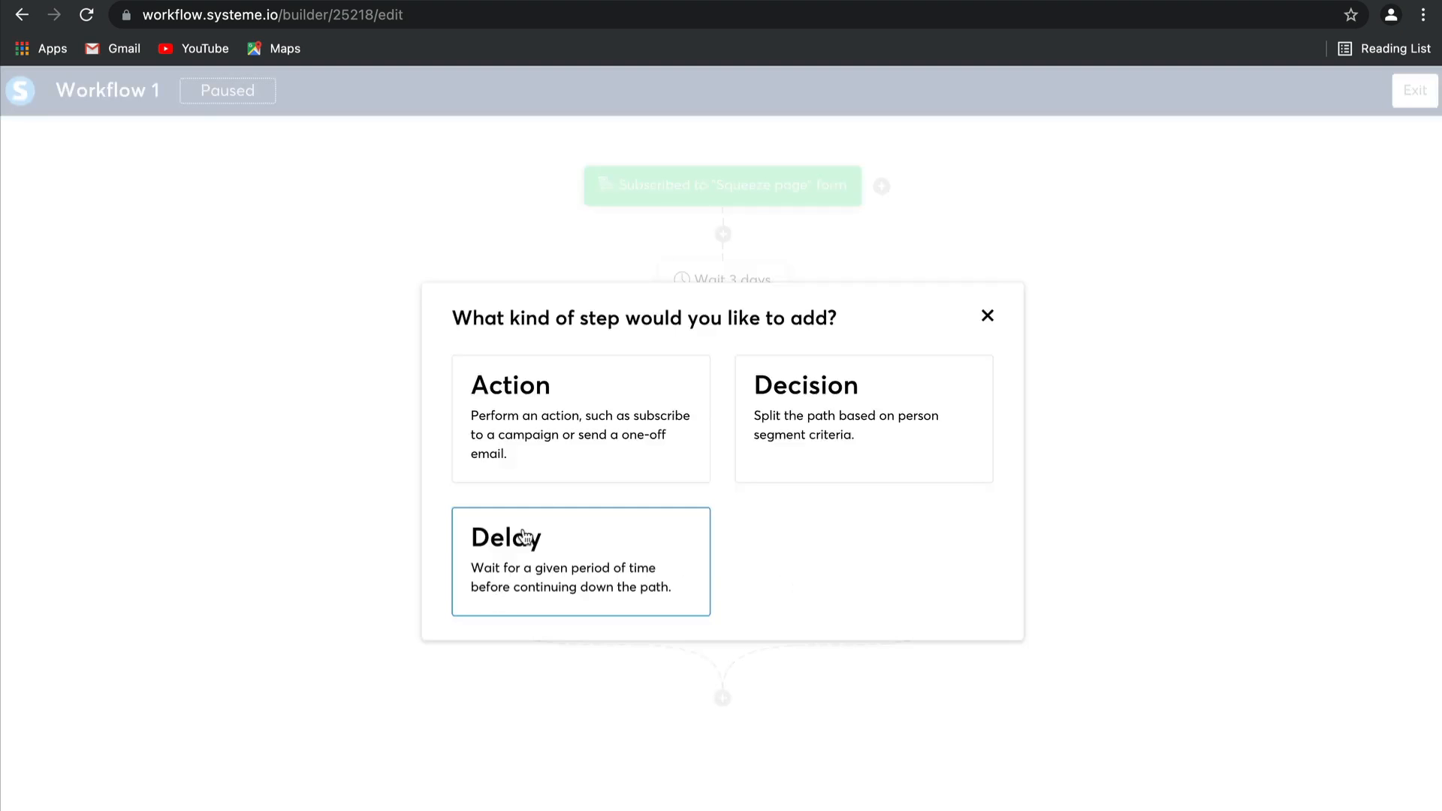
{"action": "left_click", "coordinate": [549, 446]}
{"action": "left_click", "coordinate": [538, 408]}
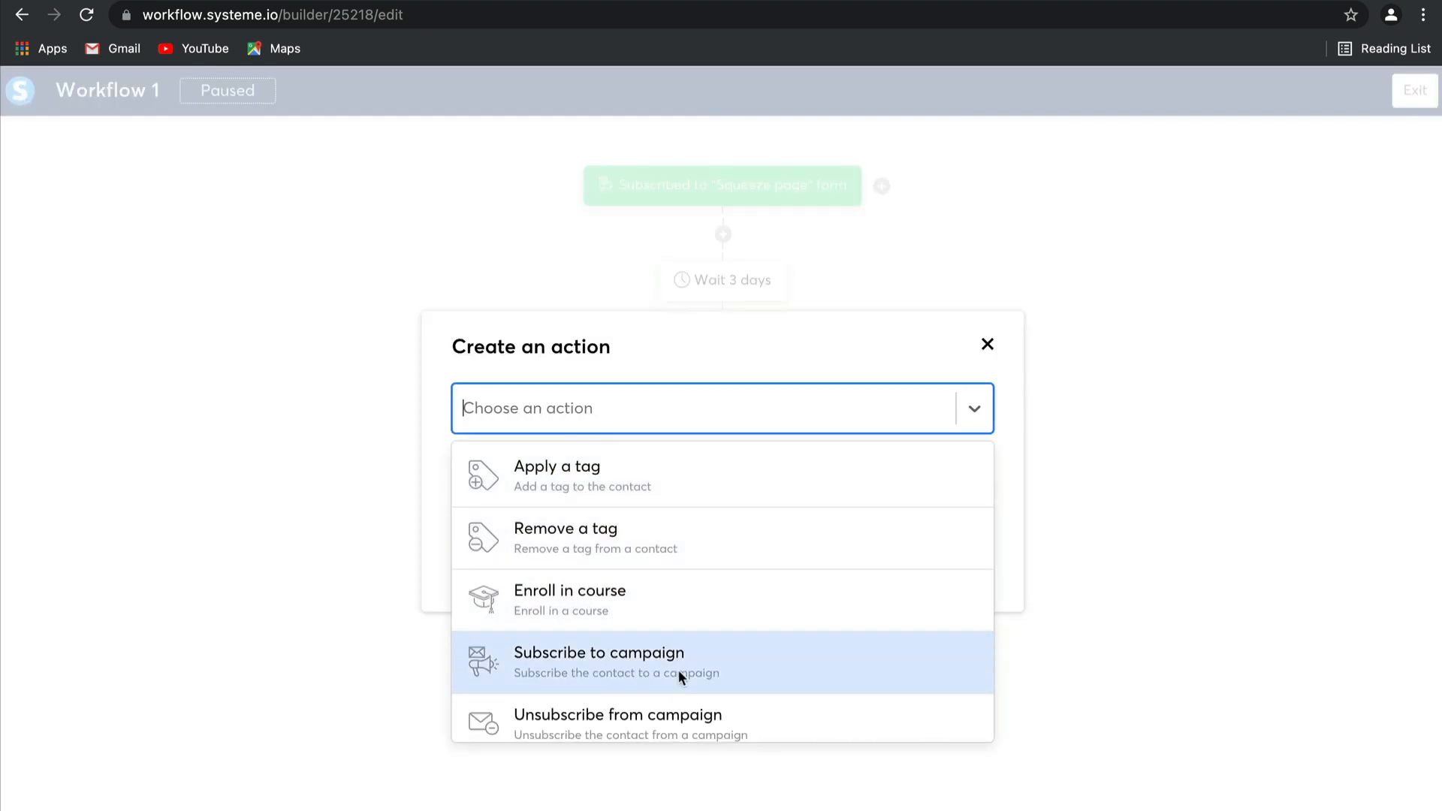
{"action": "left_click", "coordinate": [677, 713]}
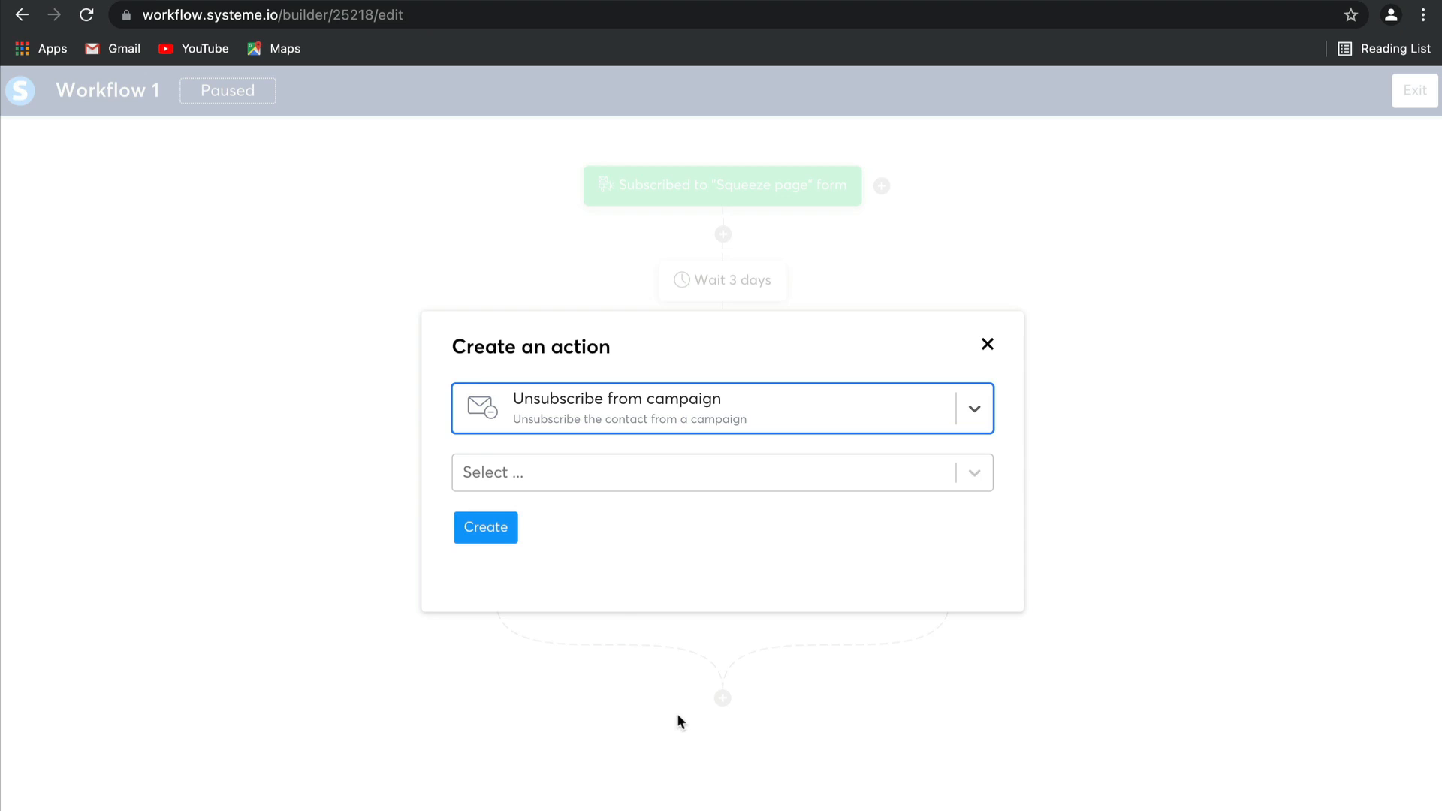
{"action": "left_click", "coordinate": [660, 474]}
{"action": "left_click", "coordinate": [641, 521]}
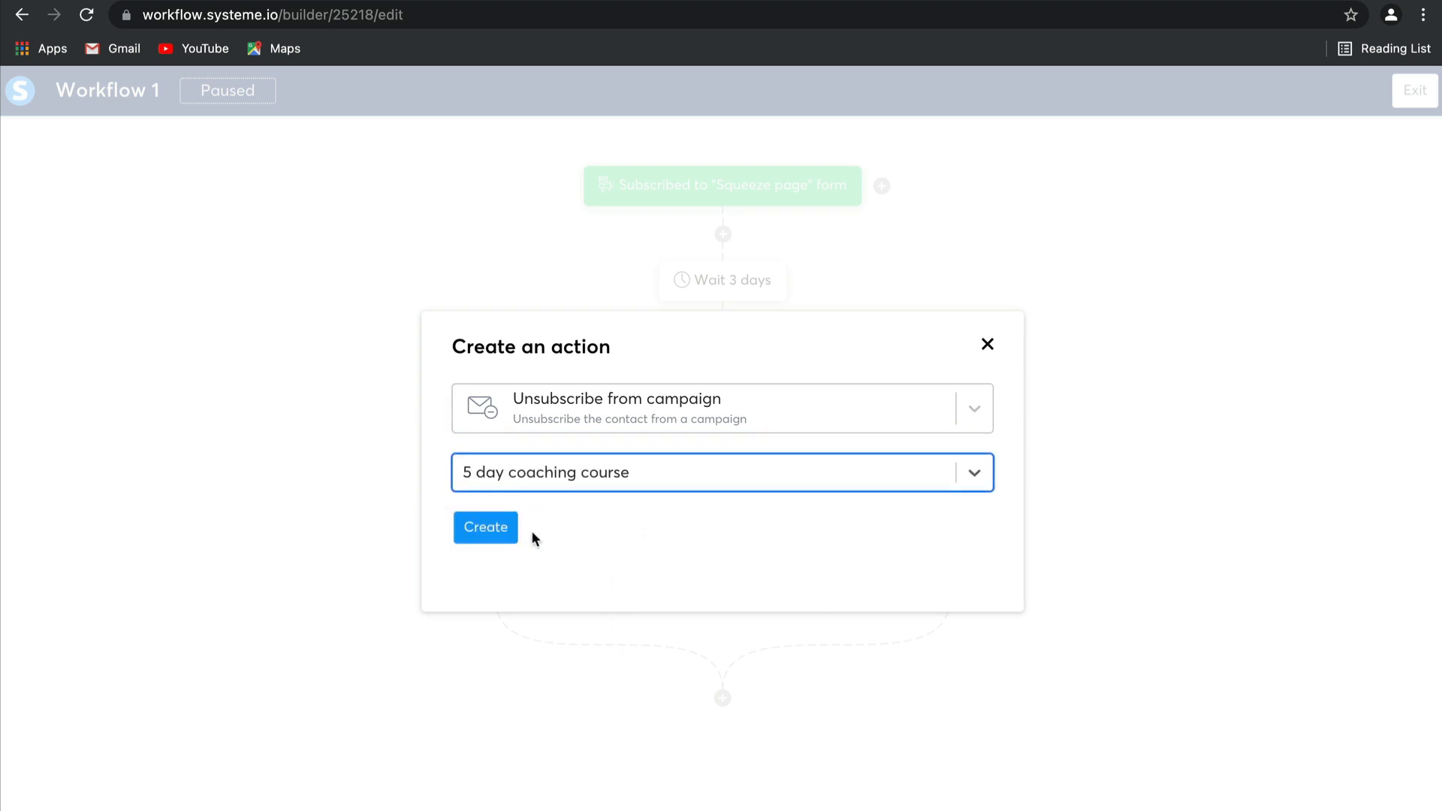
{"action": "left_click", "coordinate": [504, 535]}
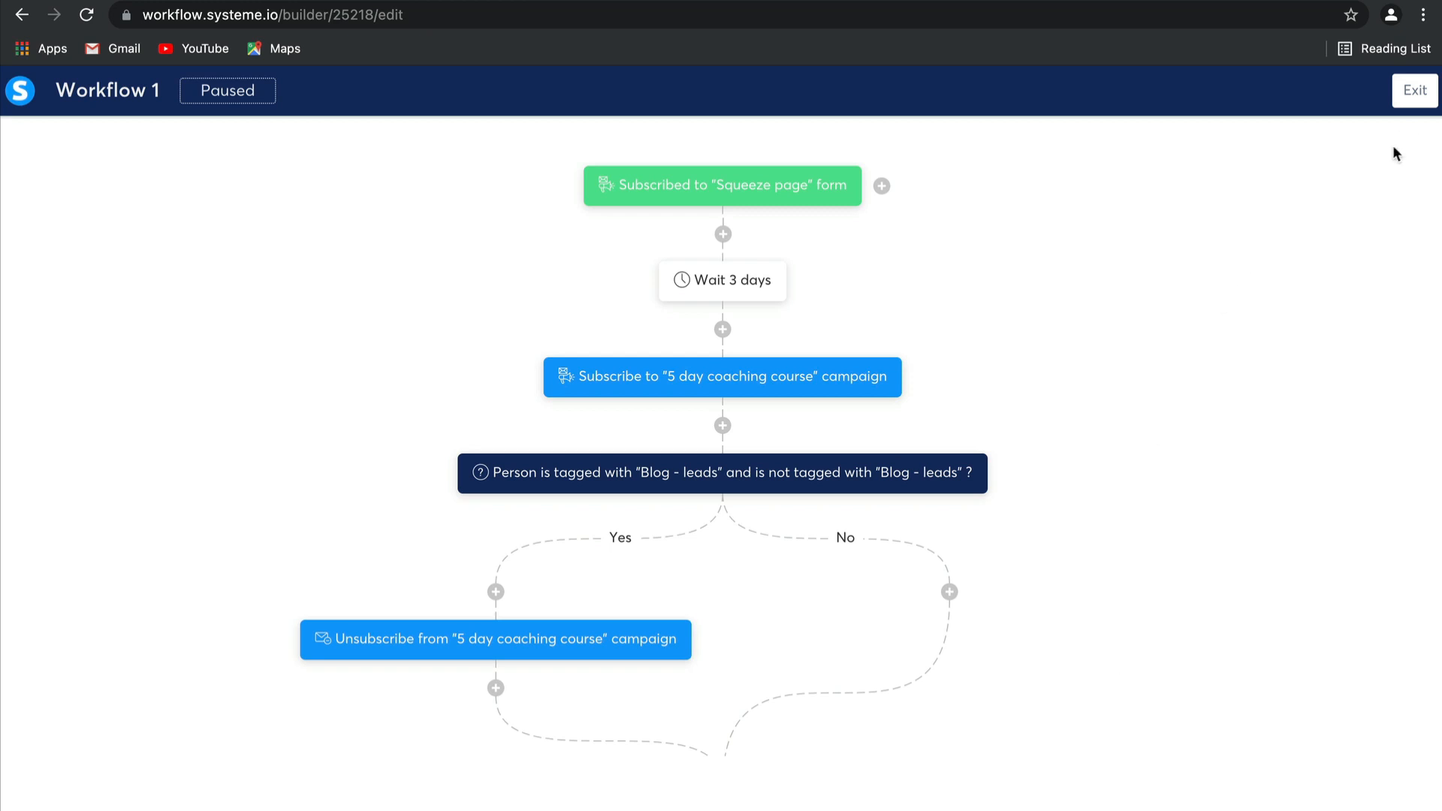
Step: Exit the workflow builder, go to the automation rules and start a new rule
{"action": "left_click", "coordinate": [1414, 90]}
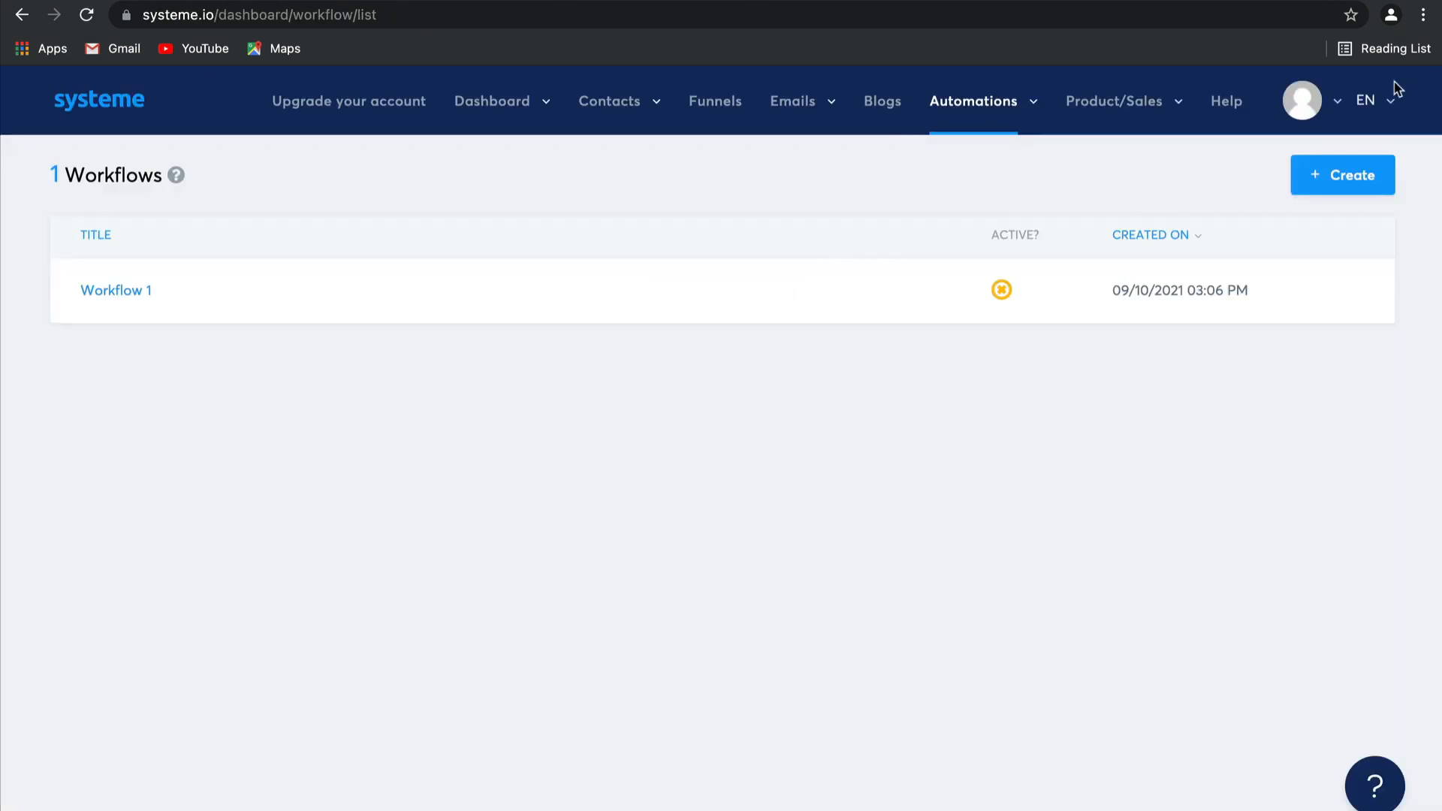
{"action": "mouse_move", "coordinate": [1030, 106]}
{"action": "left_click", "coordinate": [963, 151]}
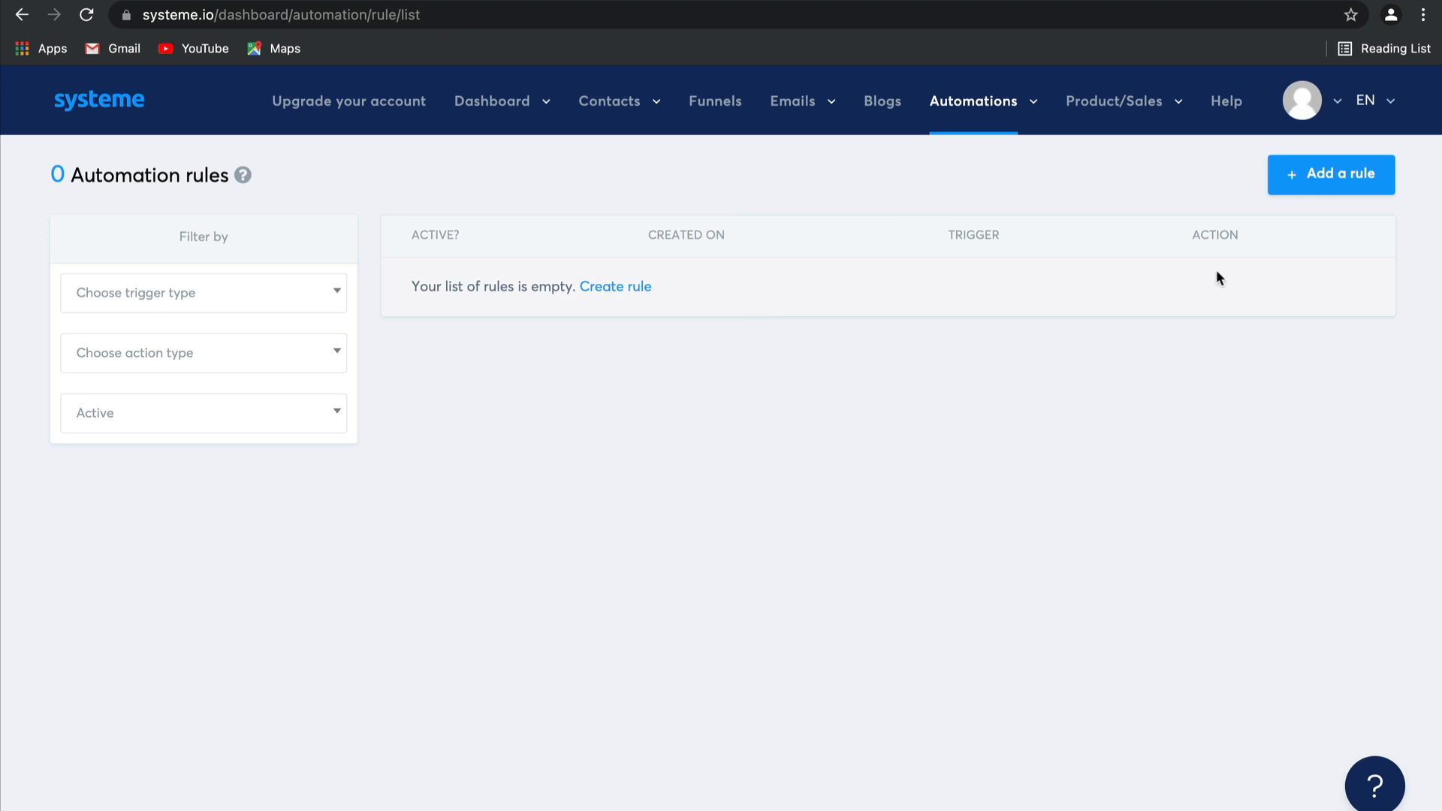
{"action": "left_click", "coordinate": [1301, 183]}
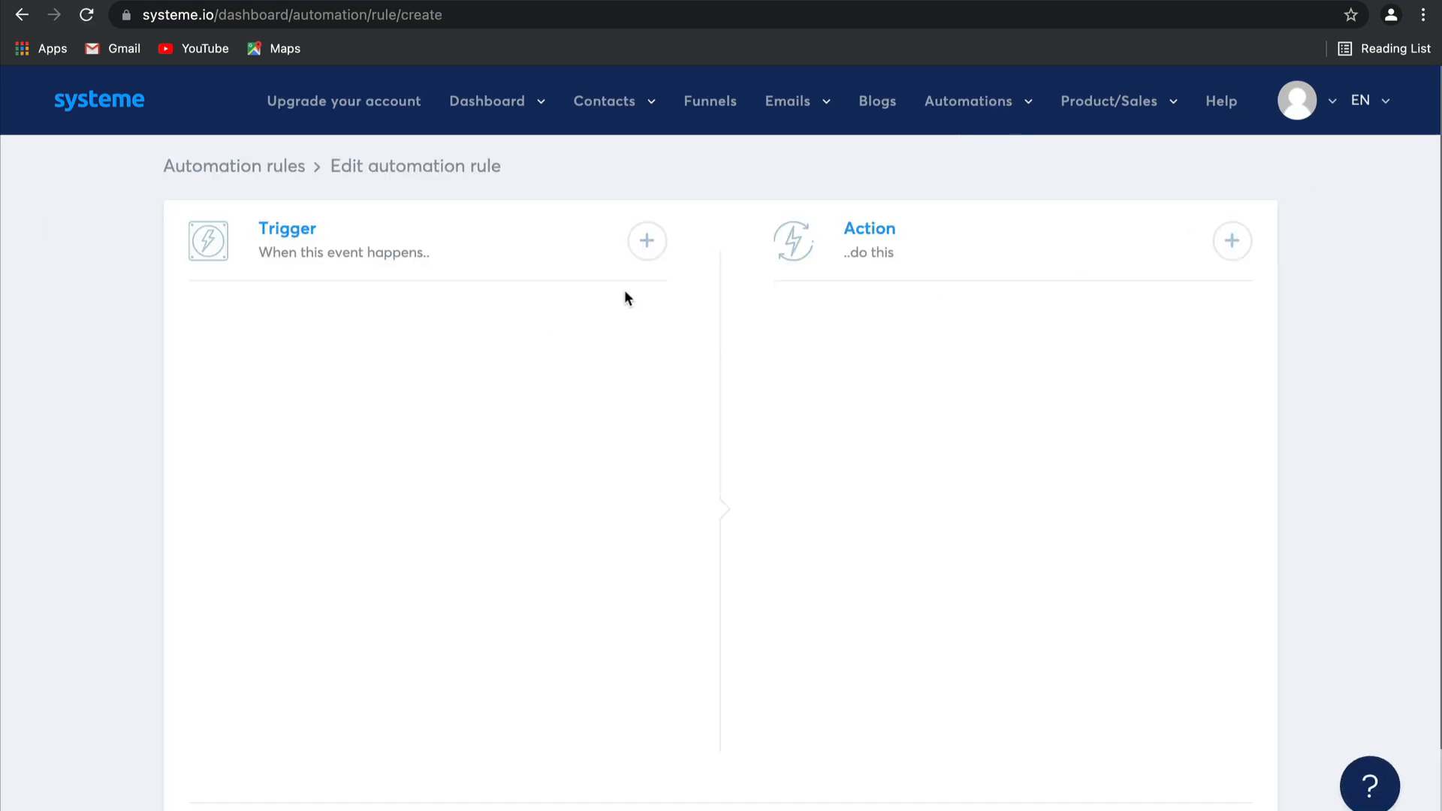
Step: Add a Funnel step form subscribed trigger for the Thank You Page of Sales Funnel
{"action": "left_click", "coordinate": [645, 242]}
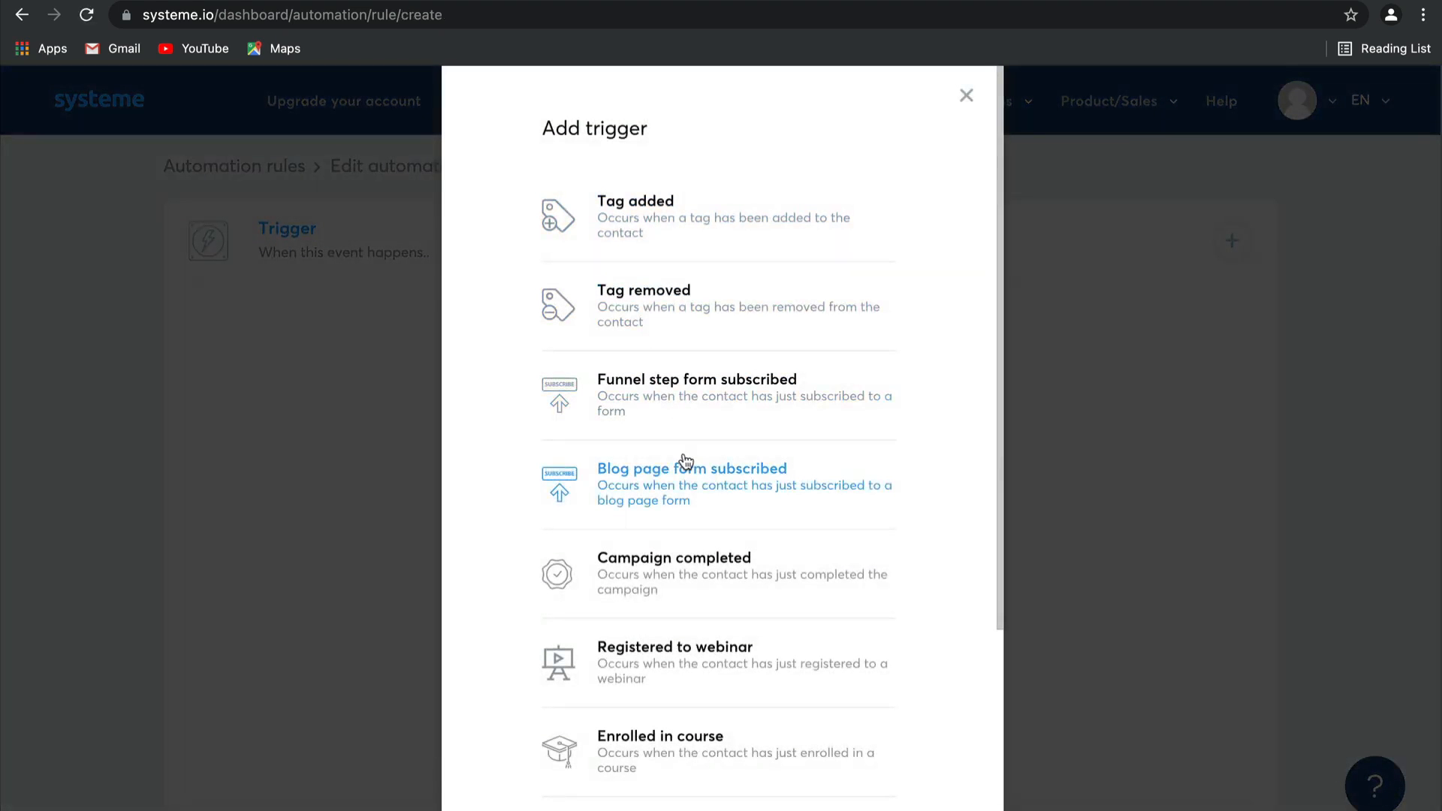
{"action": "left_click", "coordinate": [713, 407]}
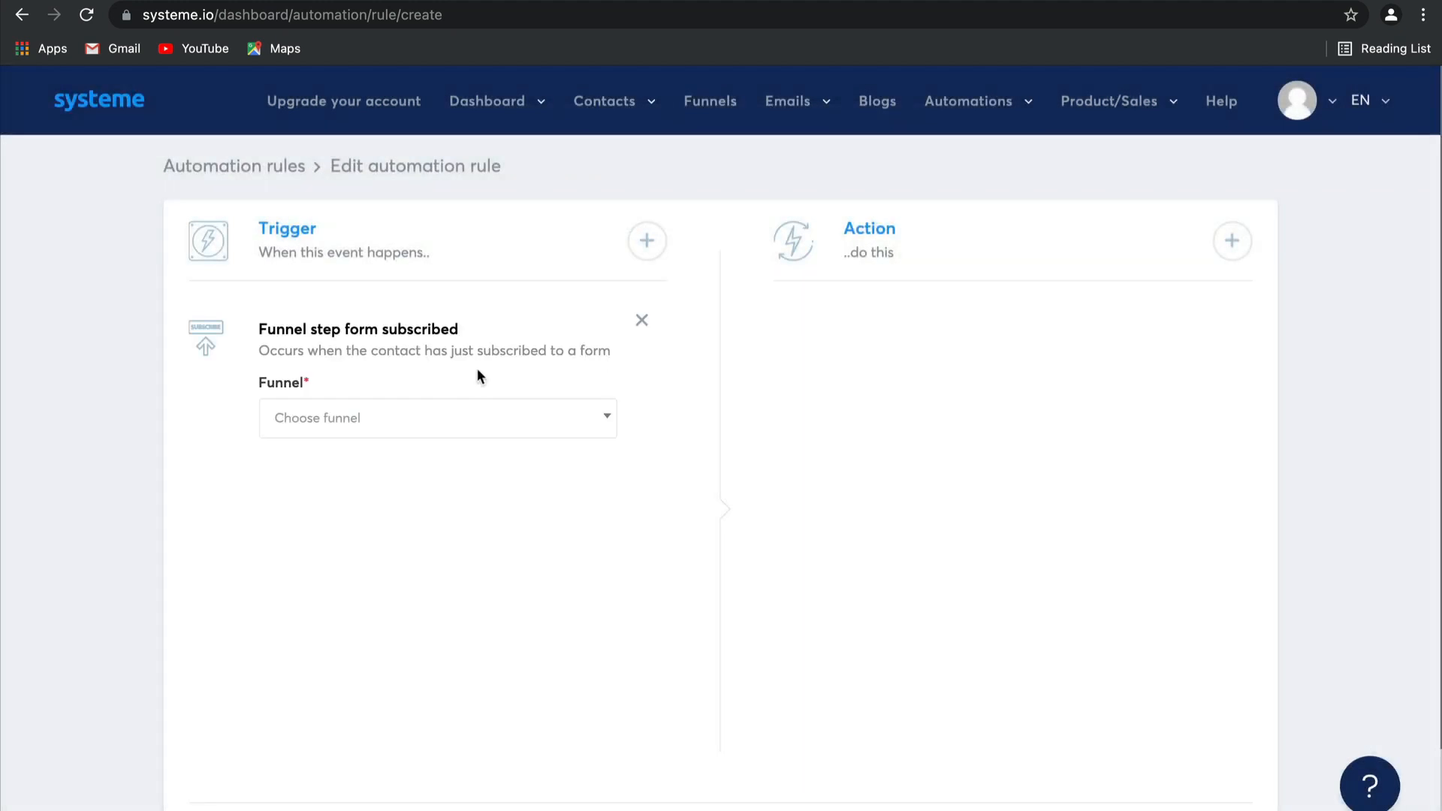
{"action": "left_click", "coordinate": [464, 415]}
{"action": "left_click", "coordinate": [427, 488]}
{"action": "left_click", "coordinate": [517, 488]}
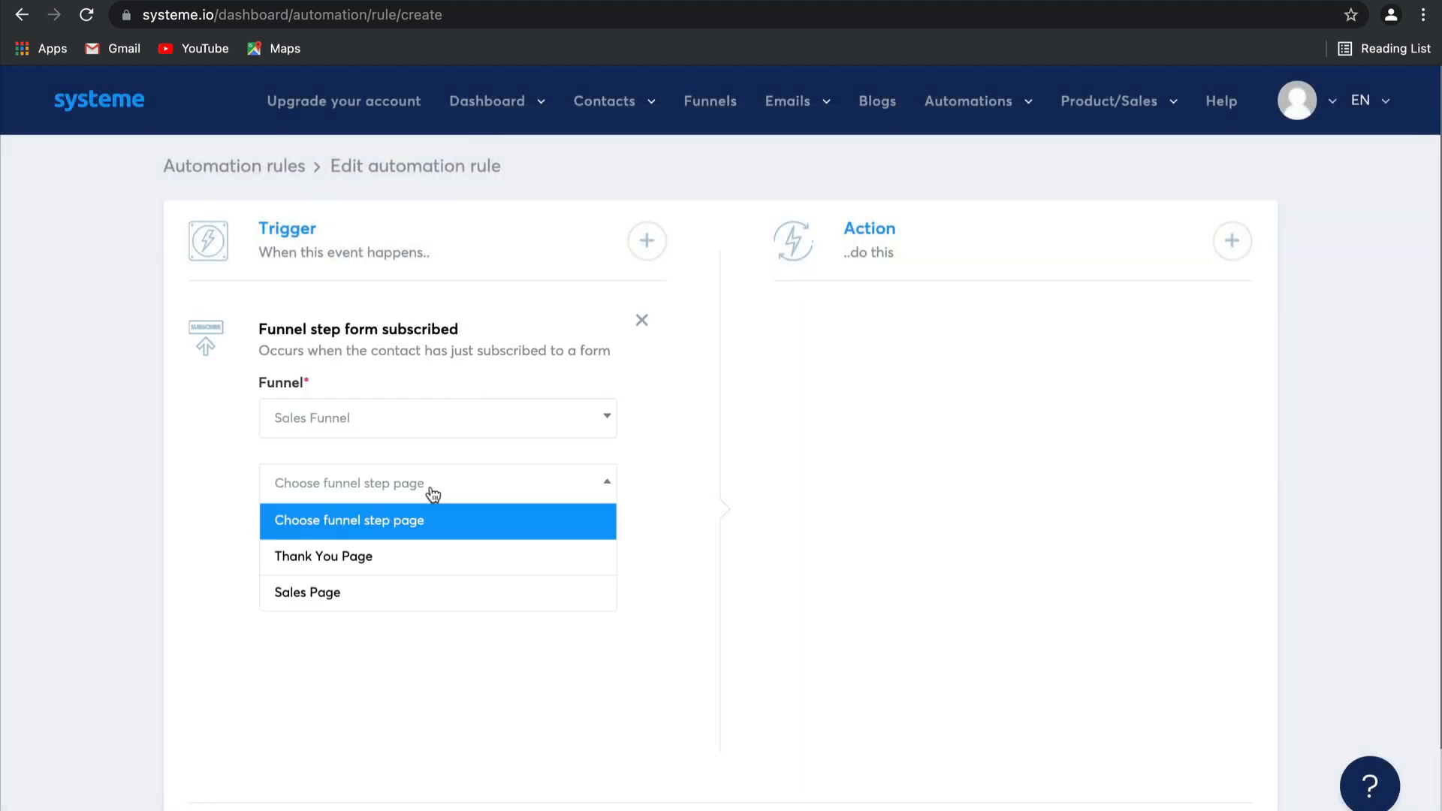
{"action": "left_click", "coordinate": [413, 559]}
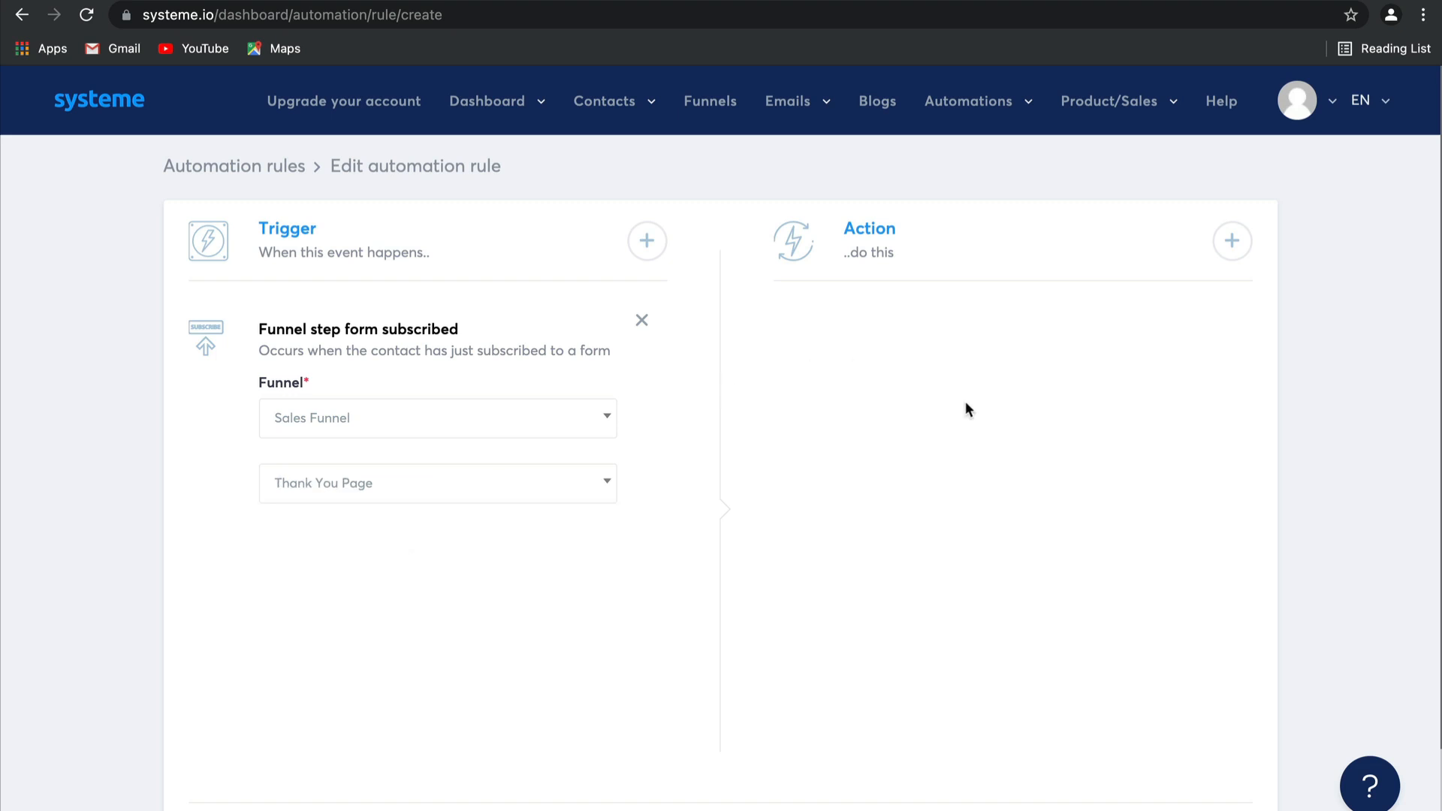
Step: Add a Send webhook action to the automation rule
{"action": "left_click", "coordinate": [1232, 241]}
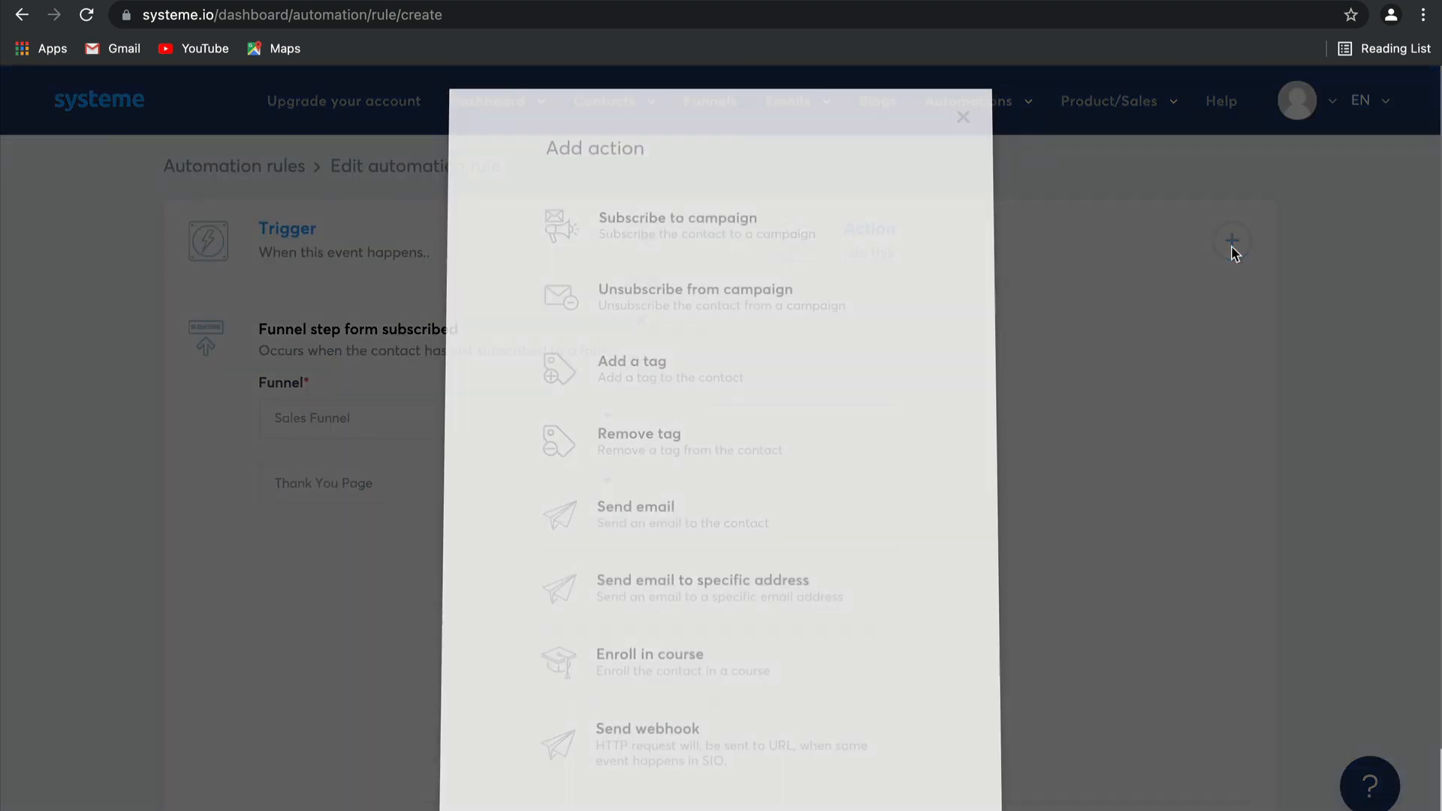
{"action": "left_click", "coordinate": [735, 757]}
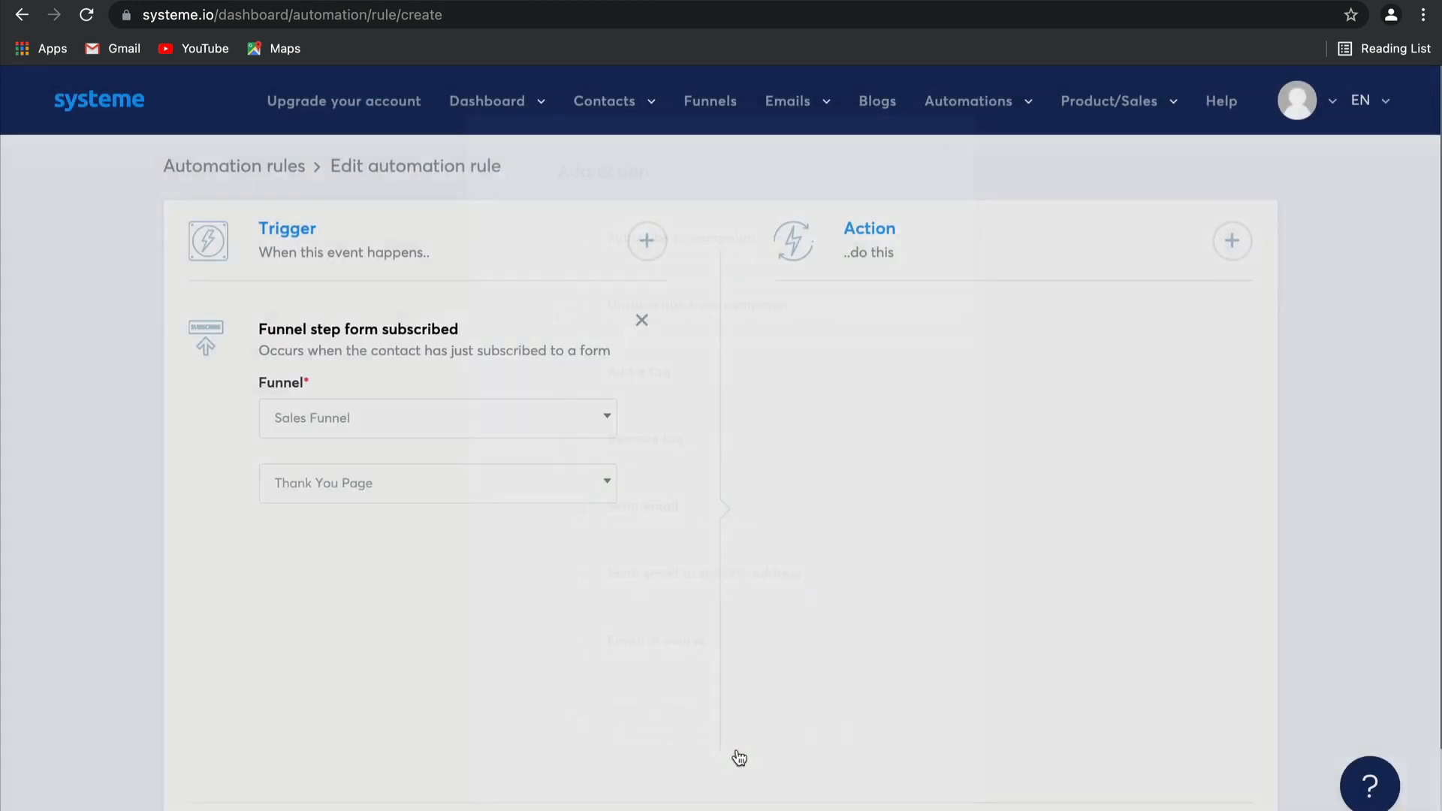